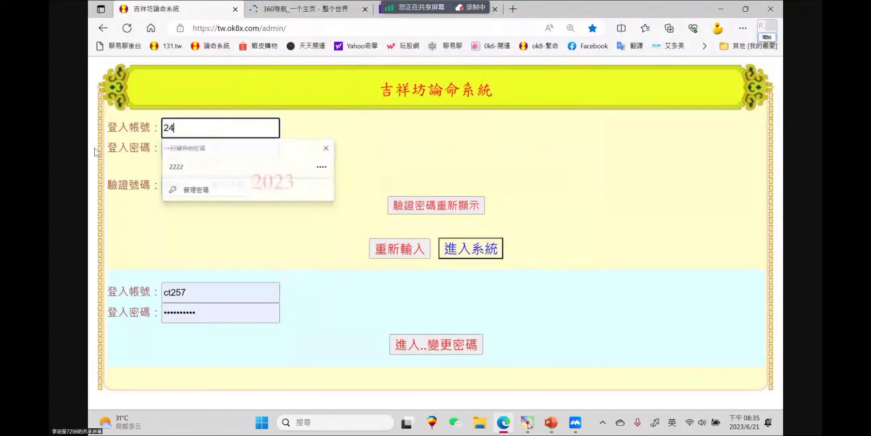
# Step: Sign in with the trial account, clearing the saved password and entering captcha 2023
pyautogui.press('Tab')
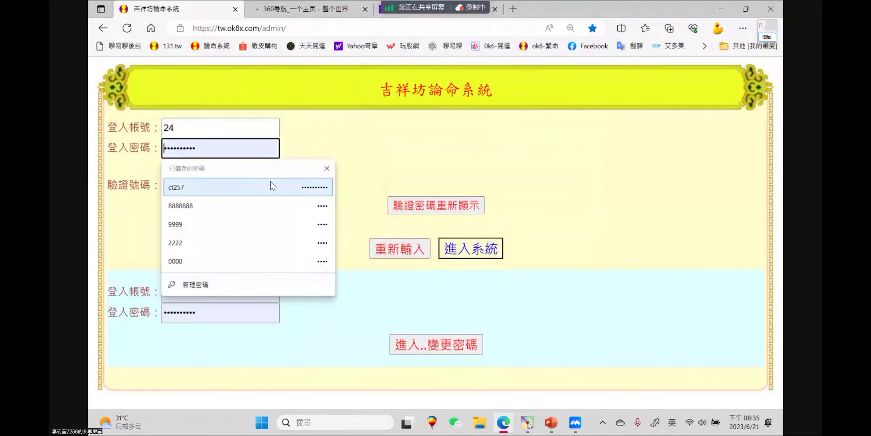
pyautogui.press('BackSpace')
pyautogui.click(395, 144)
pyautogui.click(213, 190)
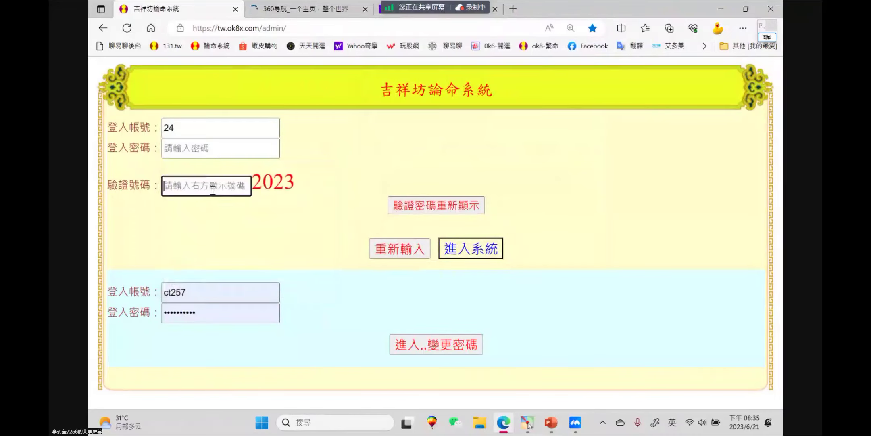
pyautogui.write('2023')
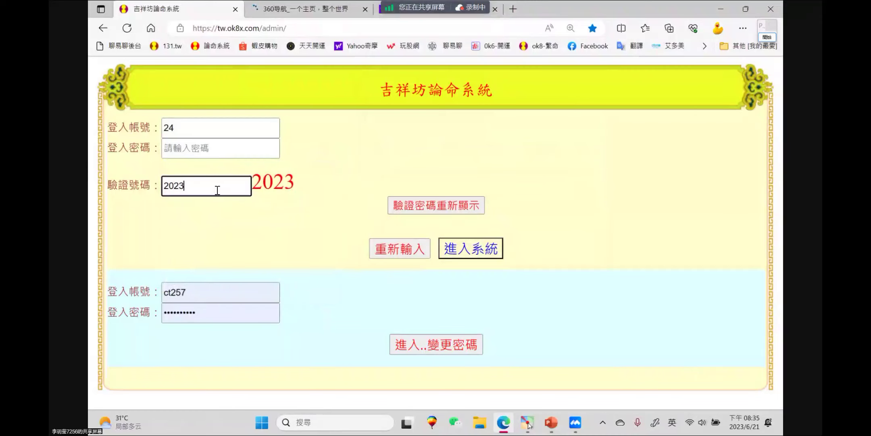
pyautogui.click(467, 251)
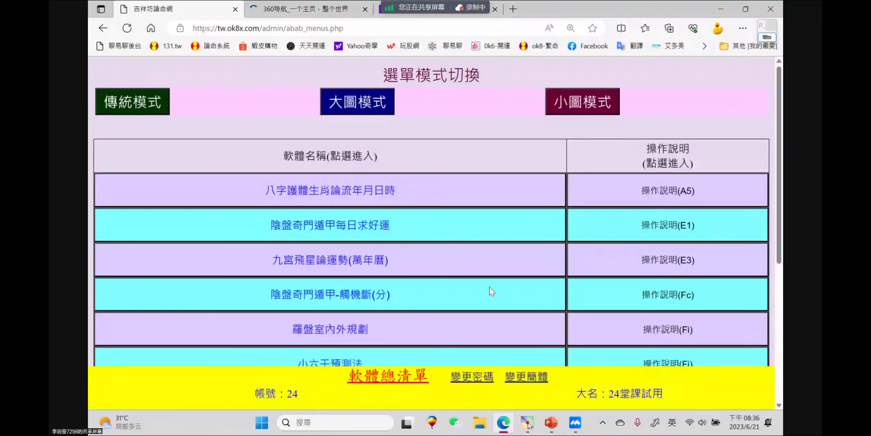
# Step: Switch the software menu to 小圖模式 small-icon view
pyautogui.scroll(-2, 348, 224)
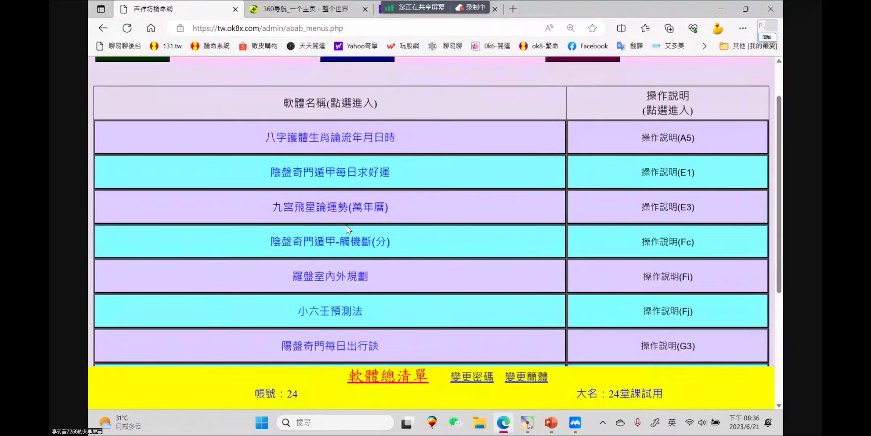
pyautogui.scroll(-1, 346, 225)
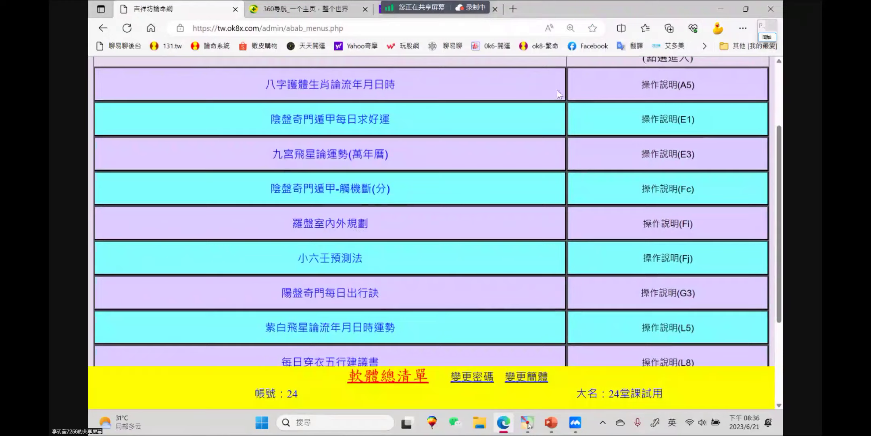
pyautogui.scroll(3, 565, 101)
pyautogui.click(575, 109)
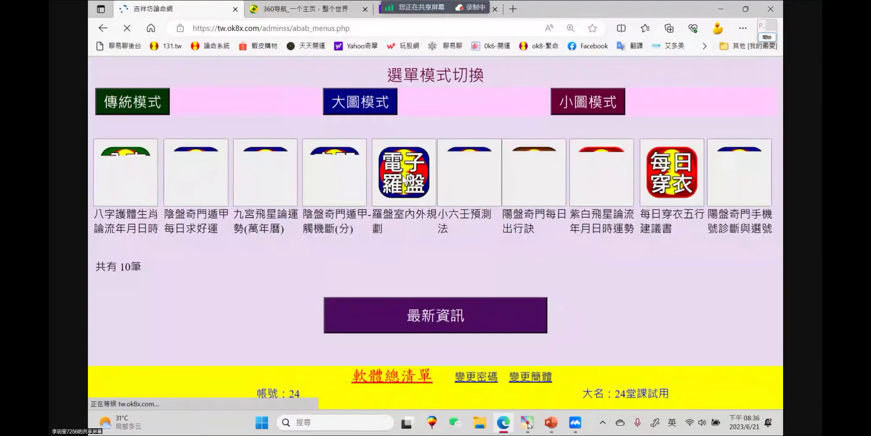
# Step: Open the 羅盤室內外規劃 compass planner
pyautogui.click(419, 241)
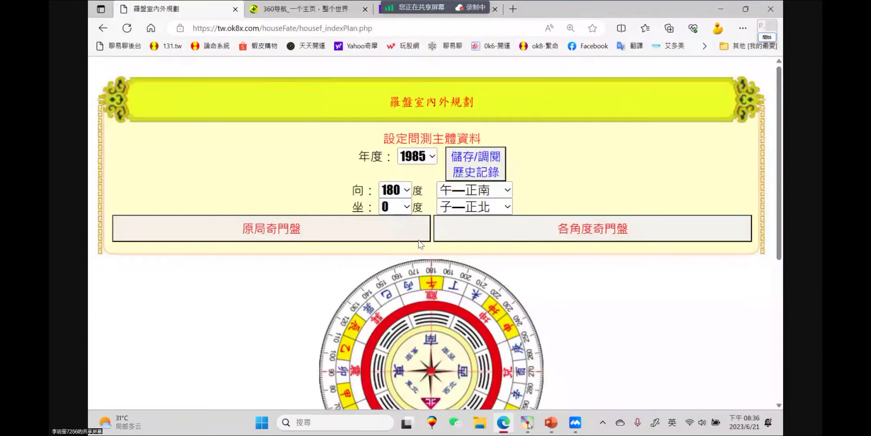
pyautogui.scroll(-3, 419, 239)
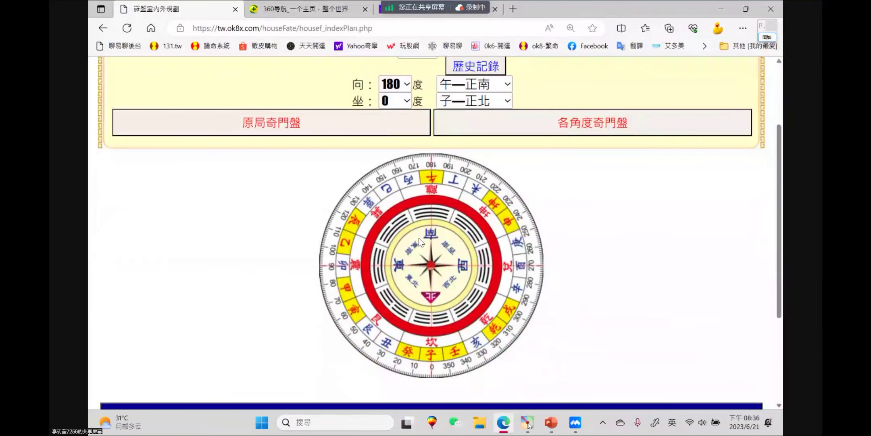
pyautogui.scroll(3, 332, 186)
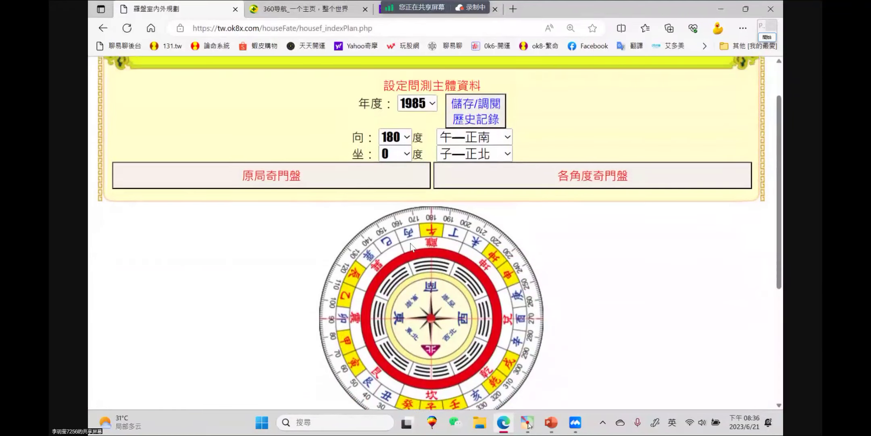
pyautogui.scroll(-3, 418, 180)
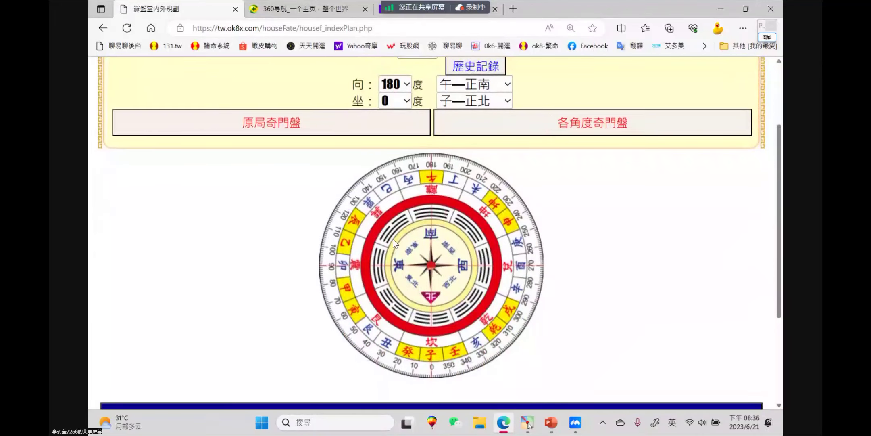
pyautogui.scroll(-4, 401, 258)
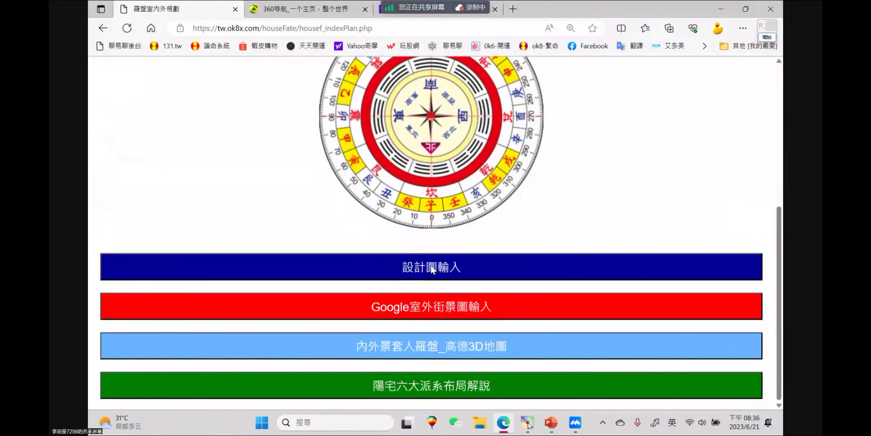
# Step: Open 設計圖輸入, reset the page zoom, and bring up the 載入設計圖 file chooser
pyautogui.click(431, 266)
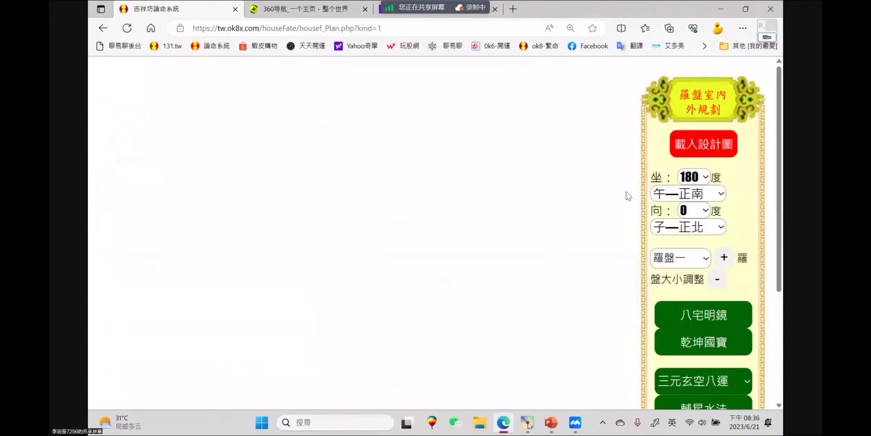
pyautogui.hotkey('ctrl', '+')
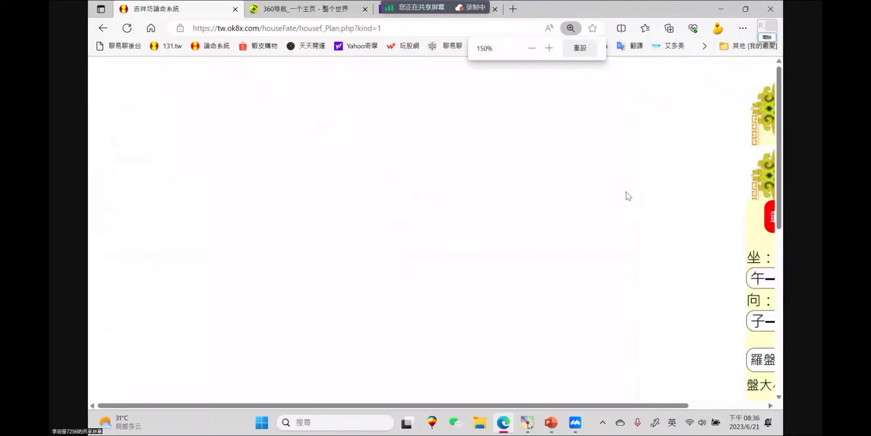
pyautogui.hotkey('ctrl', '-')
pyautogui.hotkey('ctrl', '-')
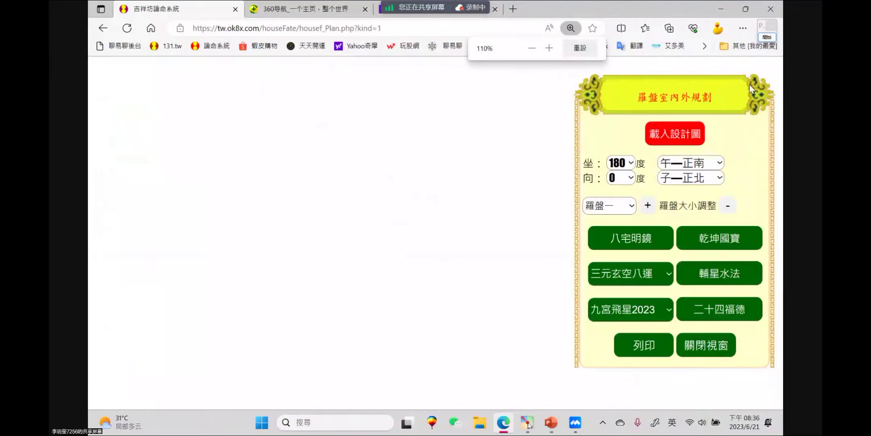
pyautogui.click(673, 133)
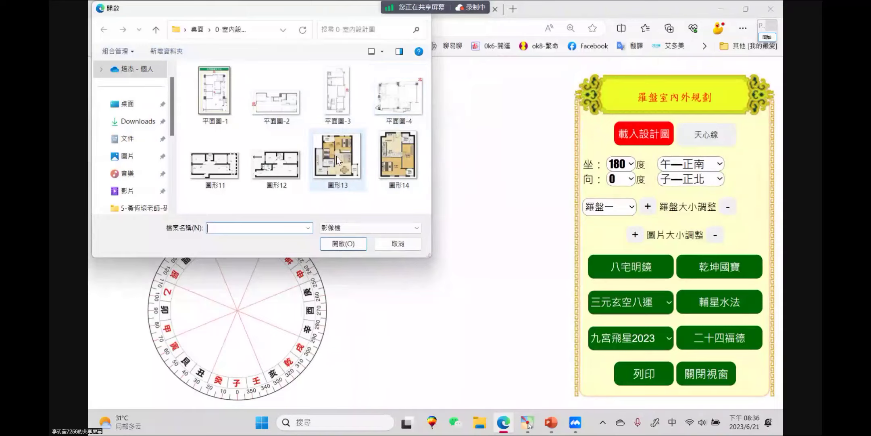
# Step: Load the 圖形14 floor plan under the compass
pyautogui.click(392, 155)
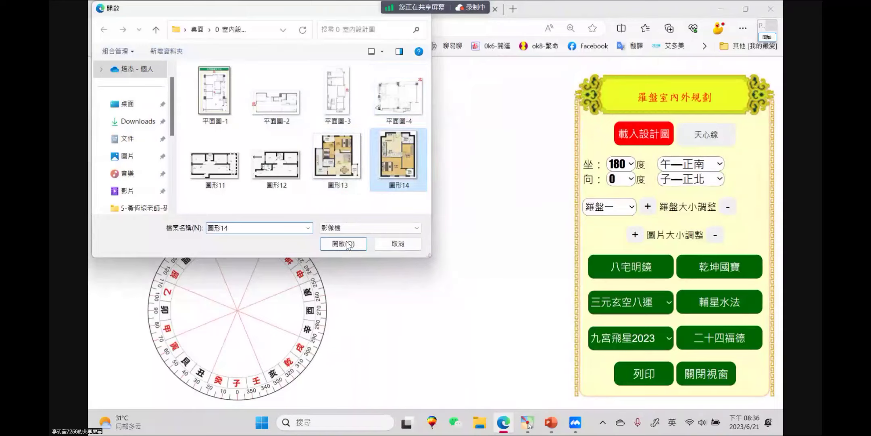
pyautogui.click(347, 244)
pyautogui.scroll(-2, 379, 224)
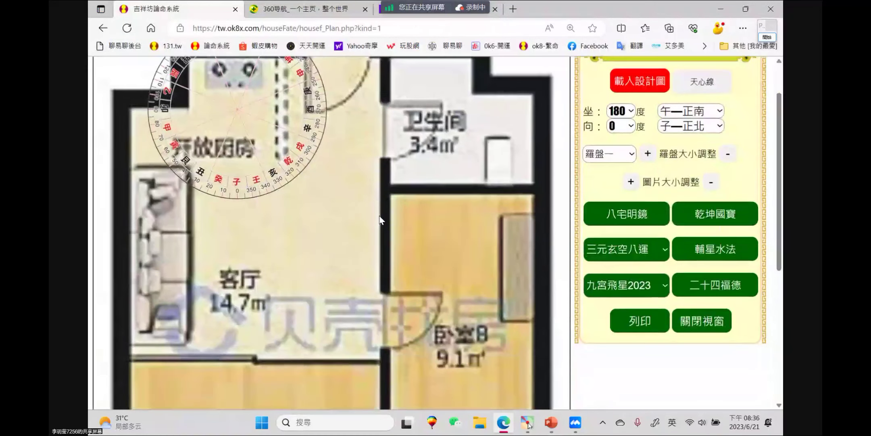
pyautogui.scroll(2, 379, 216)
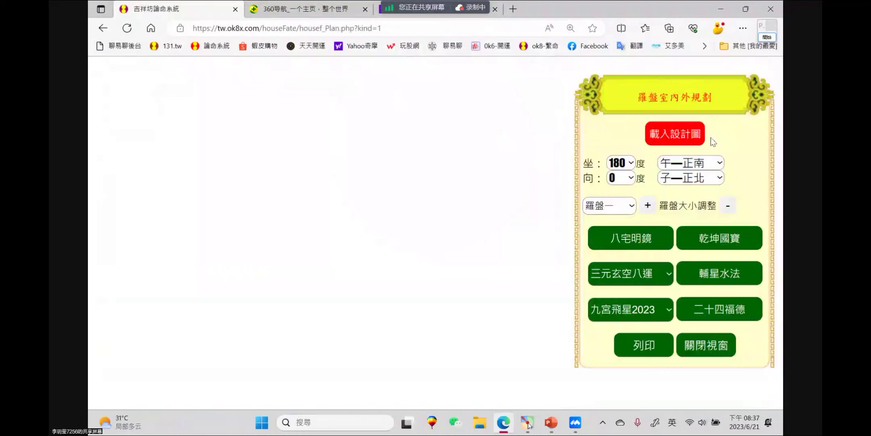
# Step: Replace it by loading the 平面圖-2 floor plan instead
pyautogui.click(685, 131)
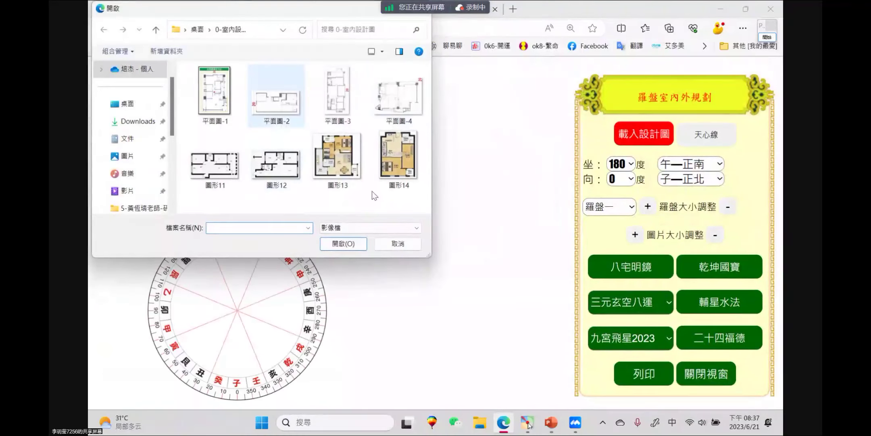
pyautogui.click(277, 94)
pyautogui.click(343, 244)
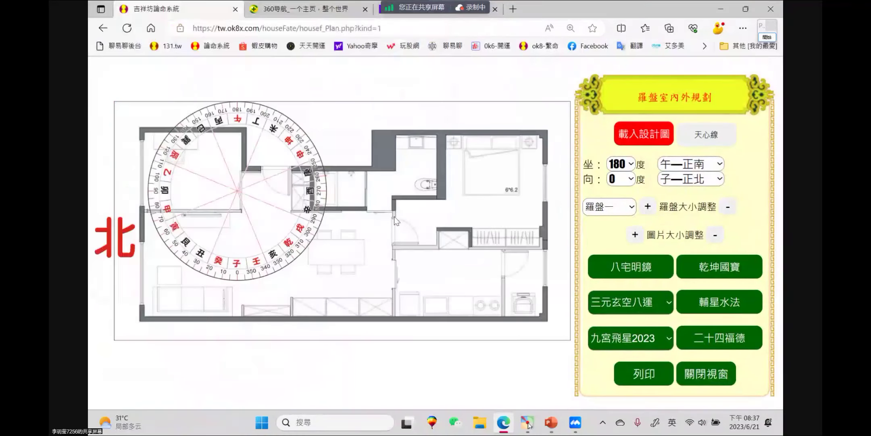
# Step: Drag the compass to the plan centre, preview and rotate the 天心線 lines, then hide them
pyautogui.click(722, 347)
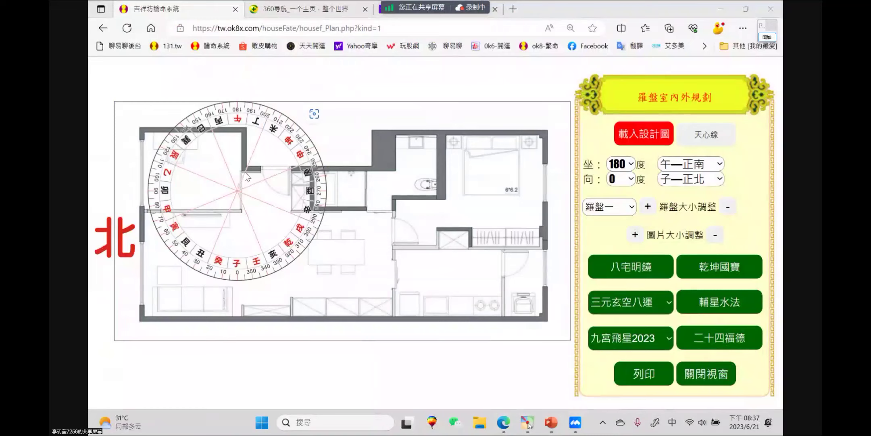
pyautogui.moveTo(298, 206); pyautogui.dragTo(353, 224)
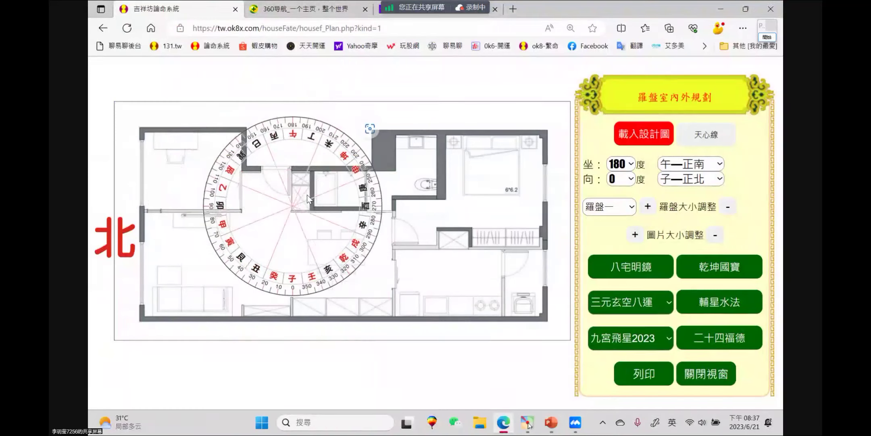
pyautogui.click(705, 136)
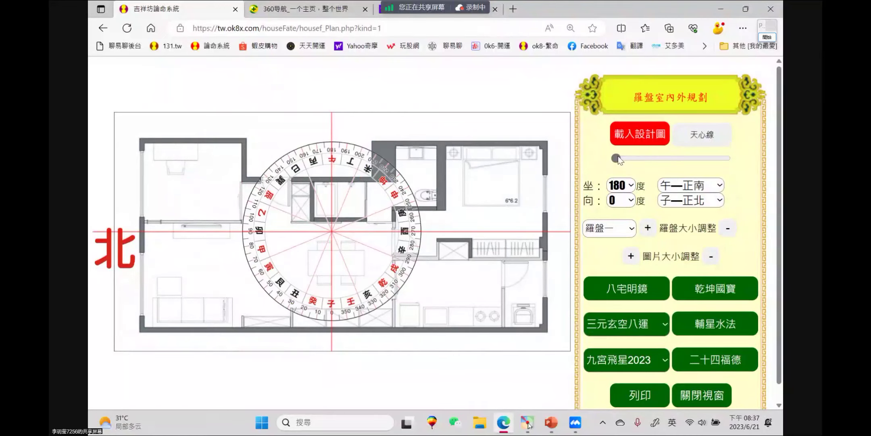
pyautogui.moveTo(618, 157); pyautogui.dragTo(648, 161)
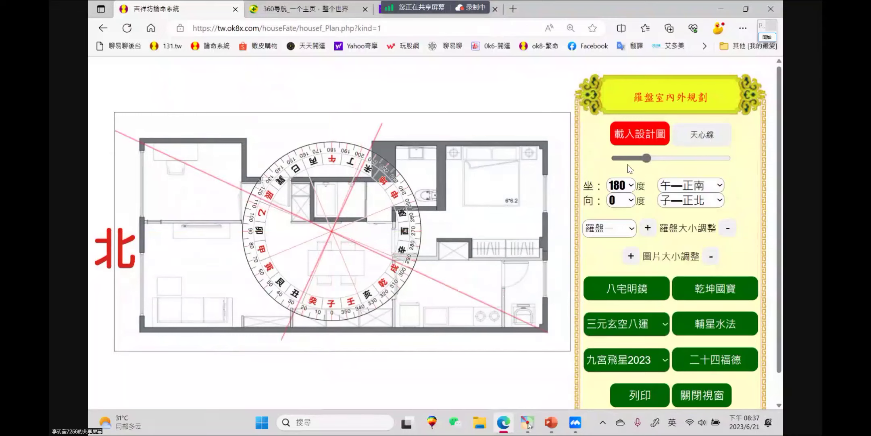
pyautogui.moveTo(646, 159); pyautogui.dragTo(608, 160)
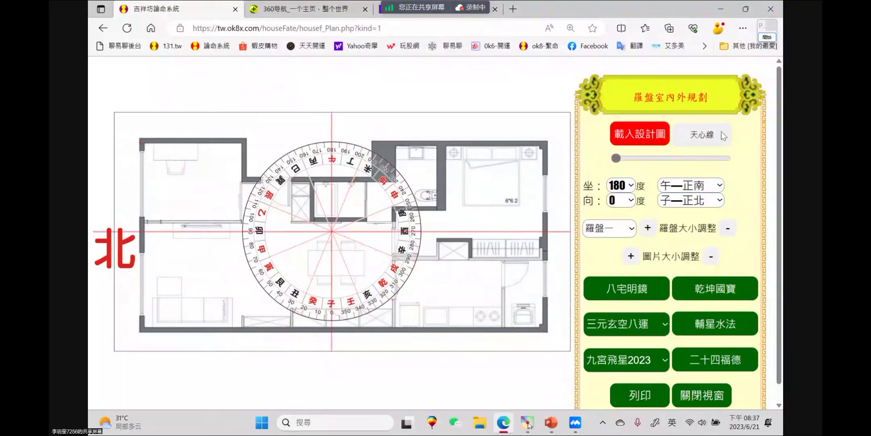
pyautogui.click(706, 137)
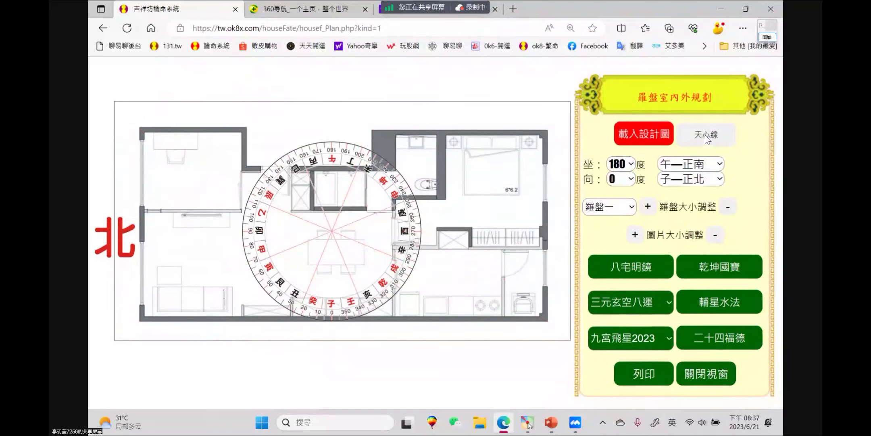
# Step: Try the 羅盤三, 羅盤四 and 羅盤二 compass designs over the floor plan
pyautogui.click(632, 208)
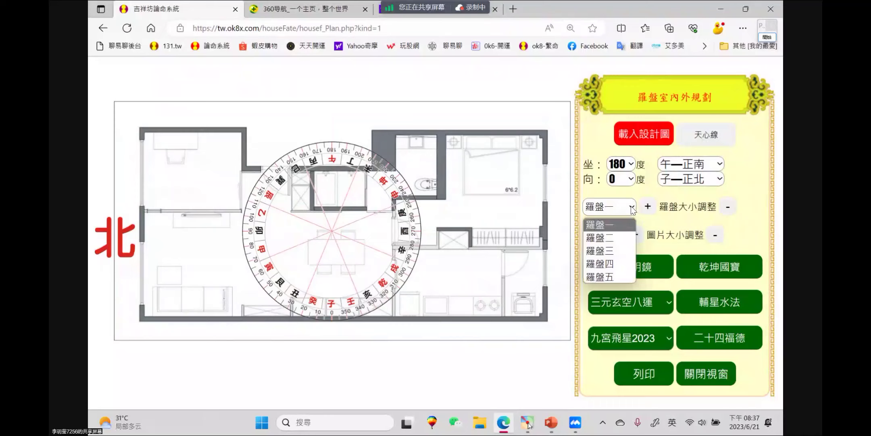
pyautogui.click(610, 251)
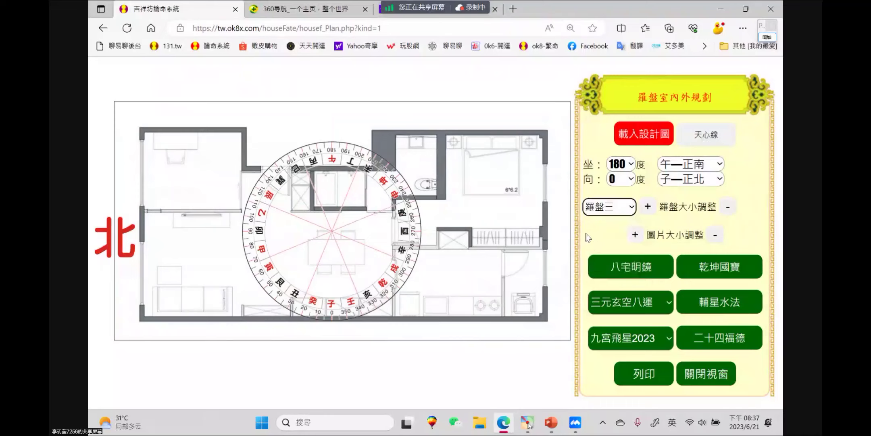
pyautogui.click(632, 209)
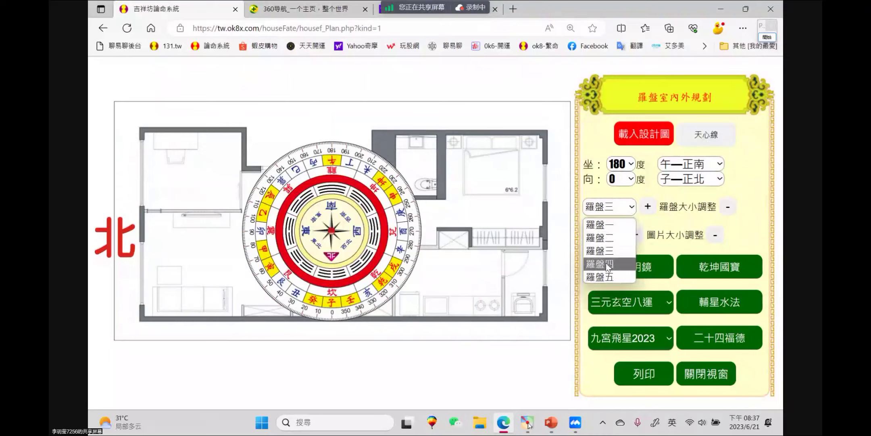
pyautogui.click(606, 264)
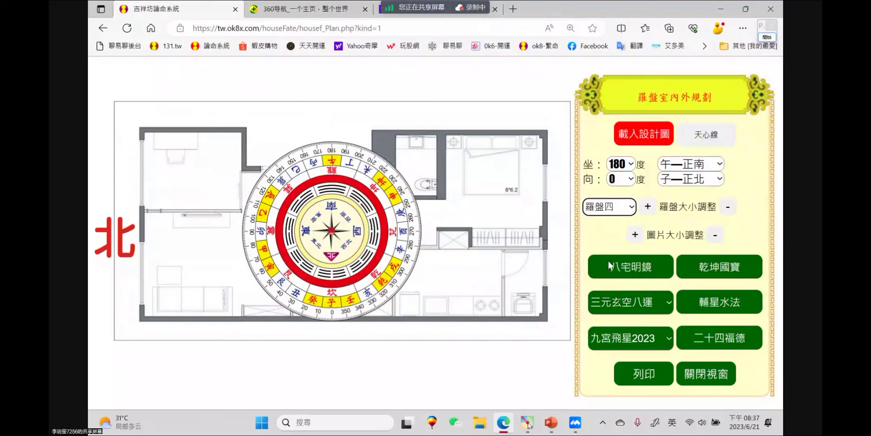
pyautogui.click(632, 207)
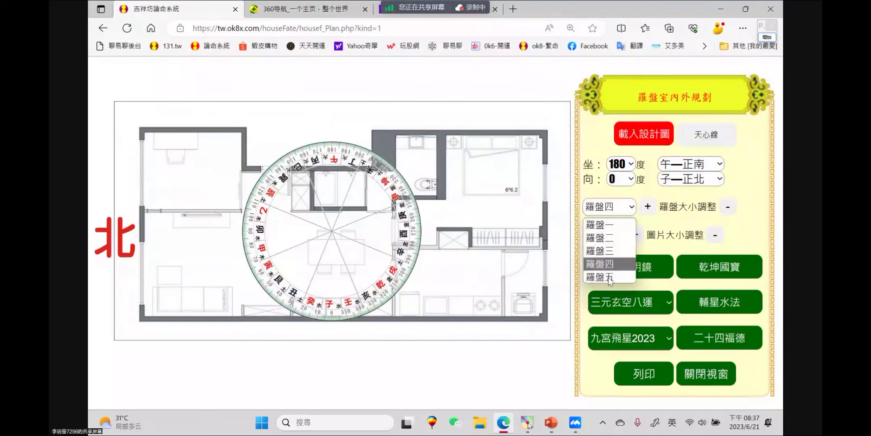
pyautogui.click(603, 240)
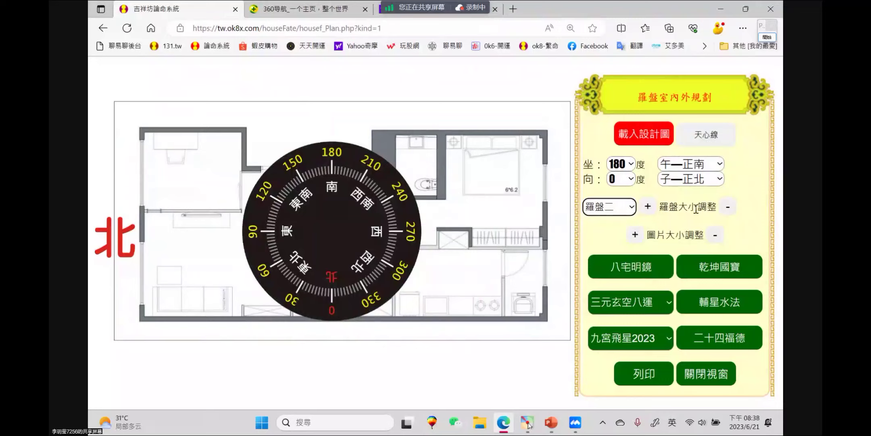
# Step: Adjust the compass and floor-plan sizes, then settle on the 羅盤一 ring compass
pyautogui.click(729, 207)
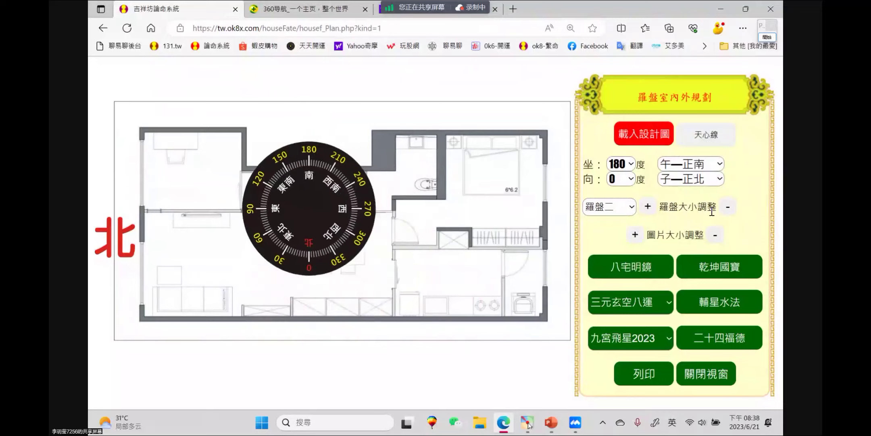
pyautogui.click(650, 209)
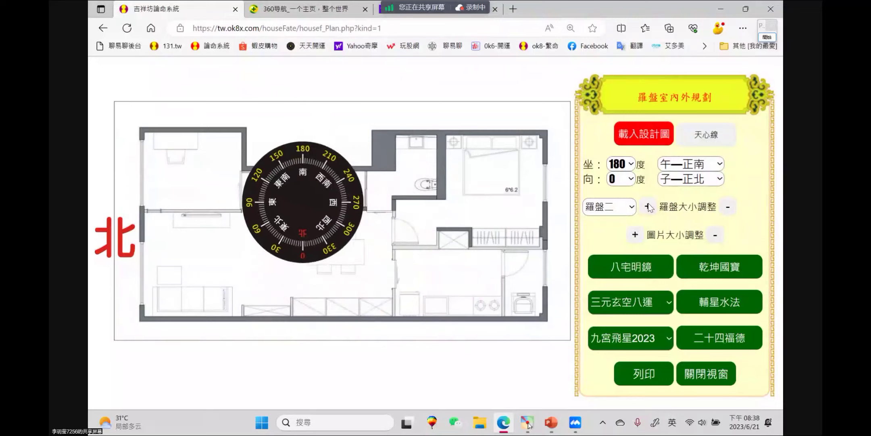
pyautogui.click(636, 238)
pyautogui.click(635, 238)
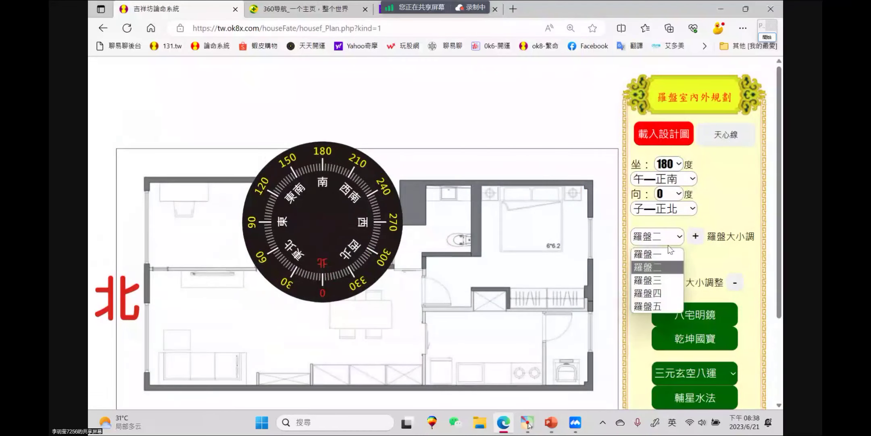
pyautogui.click(736, 285)
pyautogui.click(737, 285)
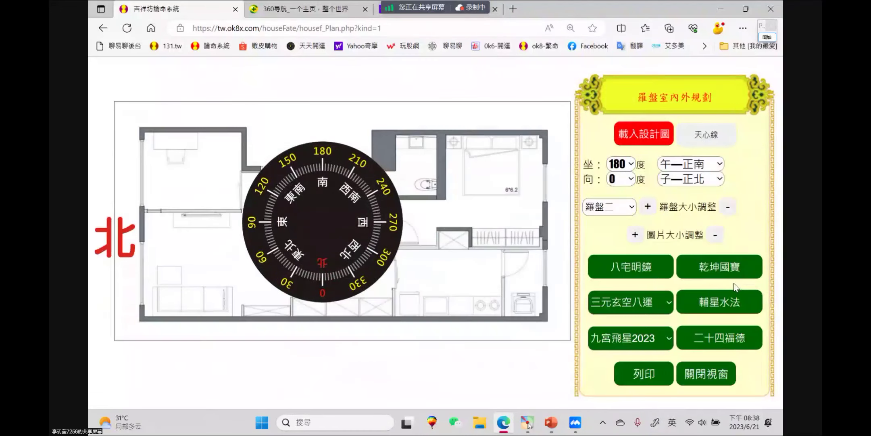
pyautogui.click(632, 210)
pyautogui.click(606, 222)
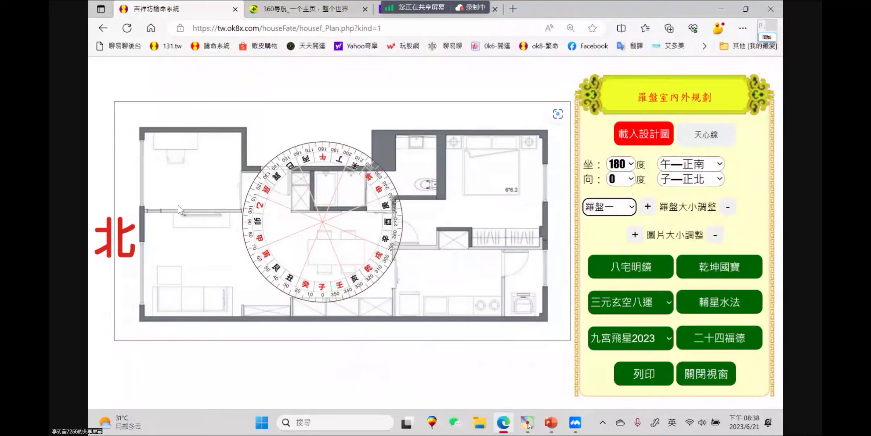
pyautogui.click(768, 36)
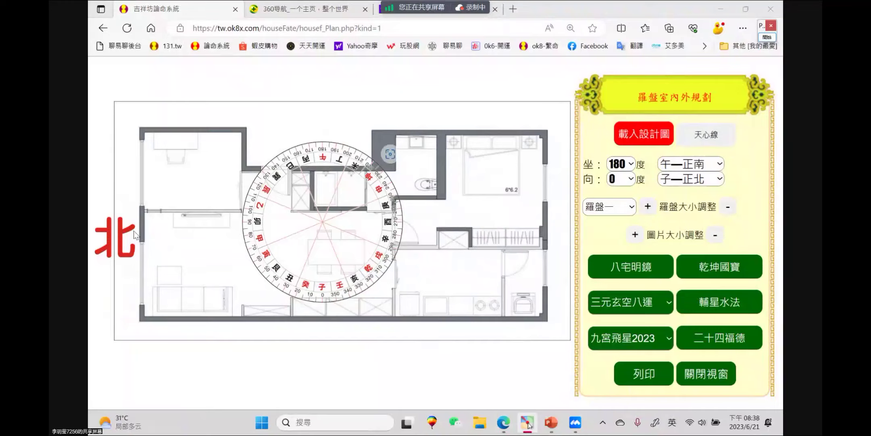
# Step: Set the sitting direction to 卯—正東 (90°), facing 酉—正西 (270°), briefly toggling 天心線
pyautogui.click(720, 160)
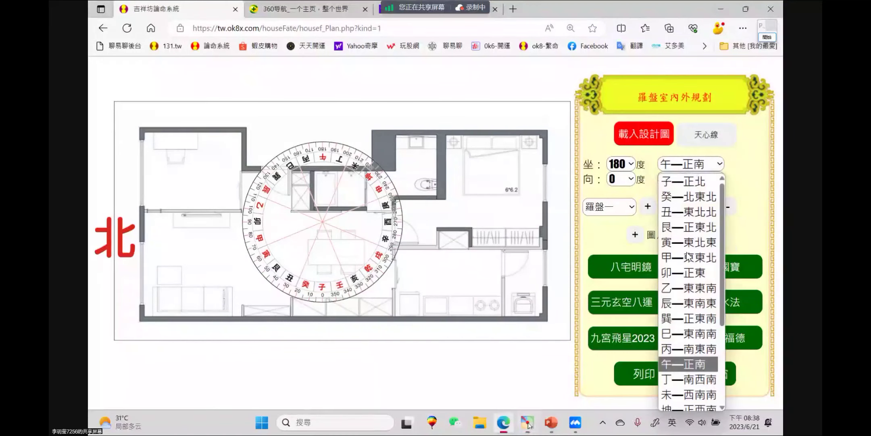
pyautogui.click(682, 274)
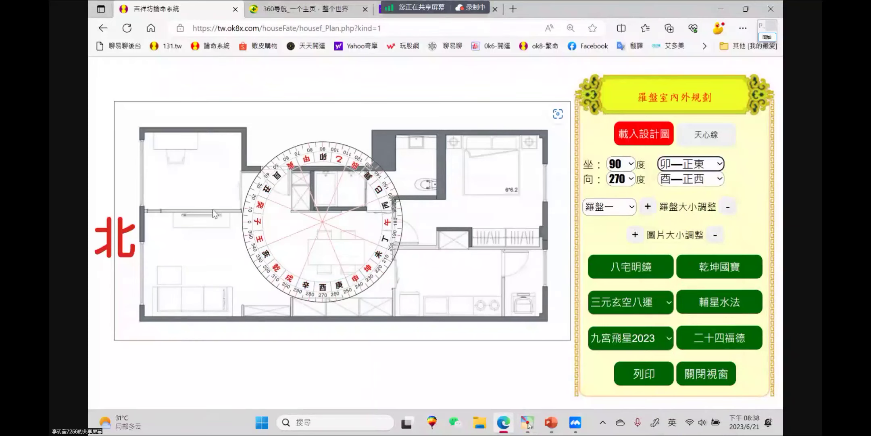
pyautogui.click(704, 134)
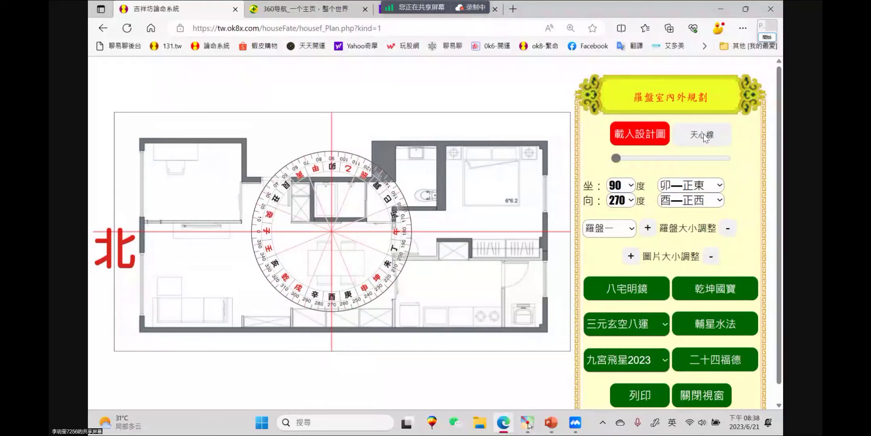
pyautogui.click(704, 134)
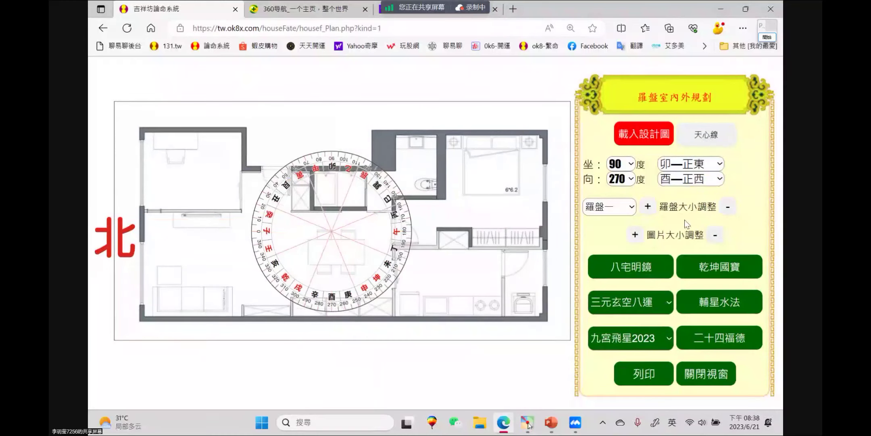
pyautogui.click(635, 262)
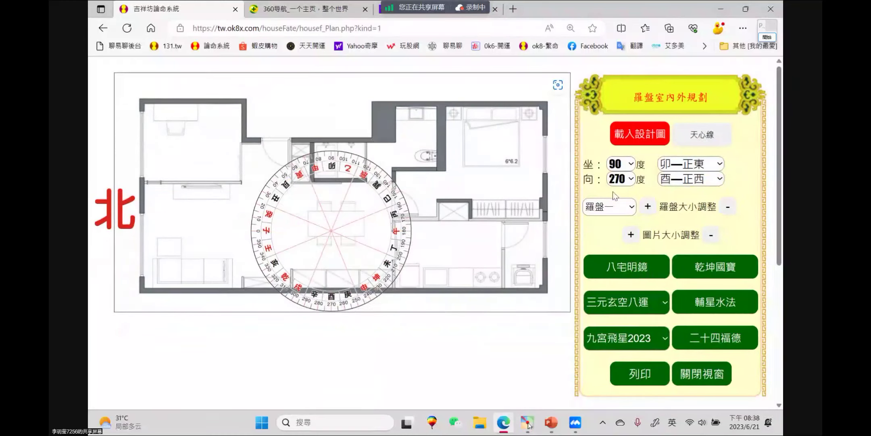
# Step: Show the 天心線 centre crosshair lines on the floor plan
pyautogui.click(700, 137)
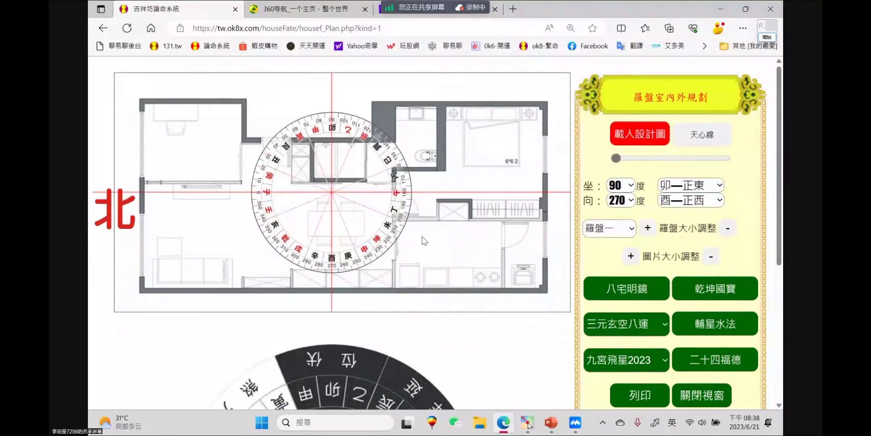
pyautogui.scroll(-5, 422, 237)
pyautogui.scroll(3, 368, 194)
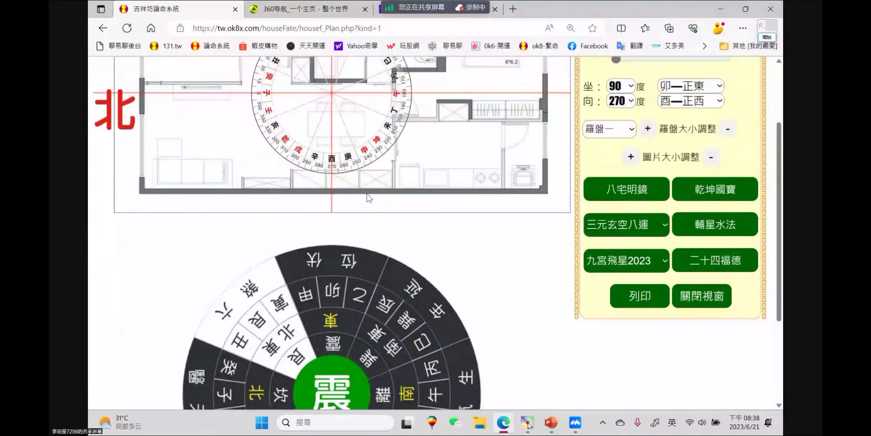
pyautogui.scroll(-1, 364, 197)
pyautogui.scroll(-2, 342, 137)
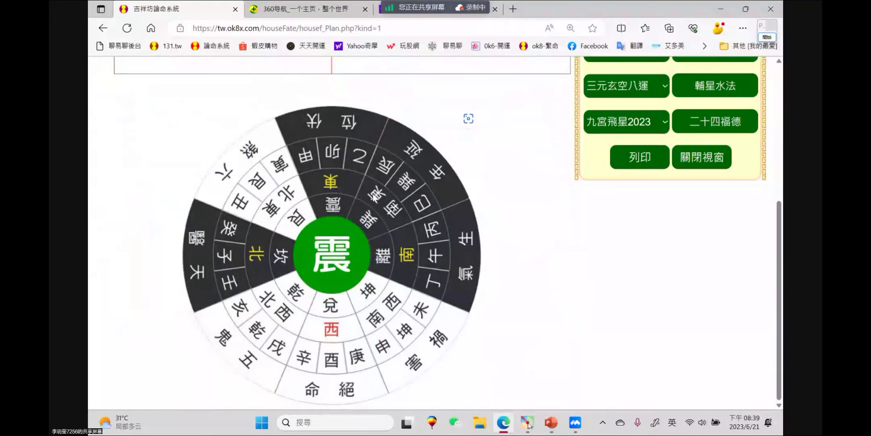
pyautogui.scroll(2, 616, 117)
# Step: Show the 乾坤國寶 三元玄空八運 flying-star chart, then the large luopan chart
pyautogui.click(708, 156)
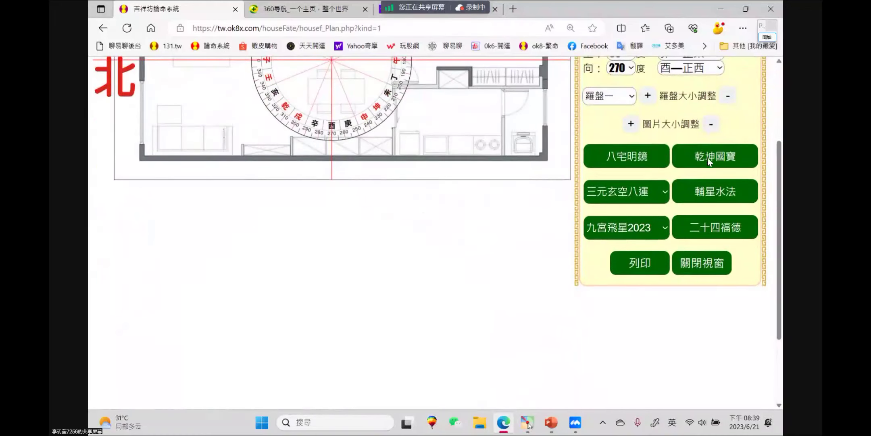
pyautogui.scroll(-2, 435, 209)
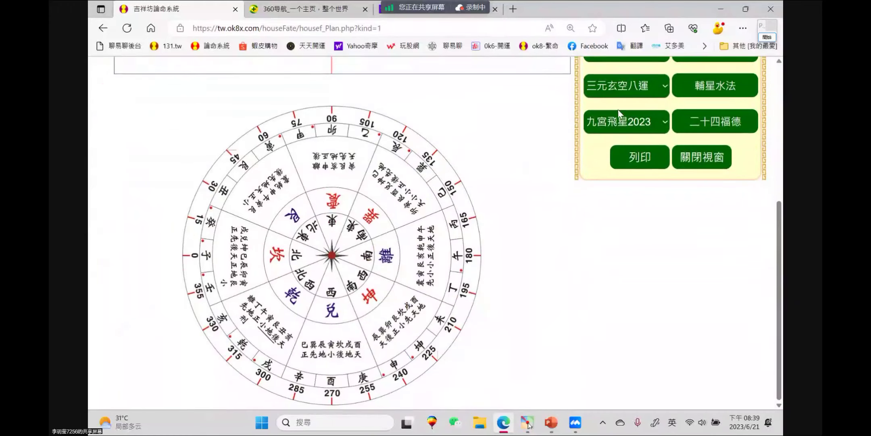
pyautogui.click(635, 86)
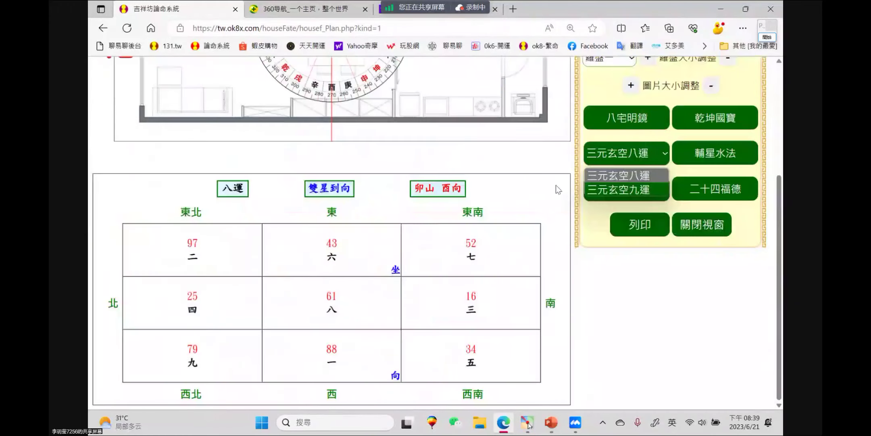
pyautogui.click(299, 316)
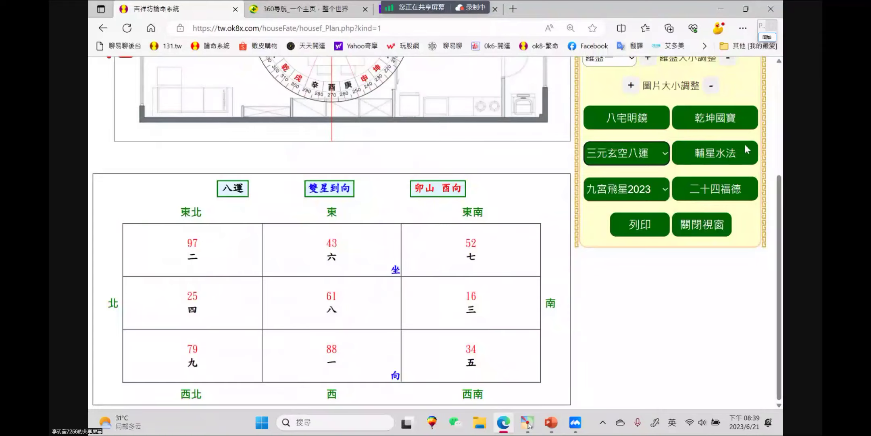
pyautogui.click(717, 155)
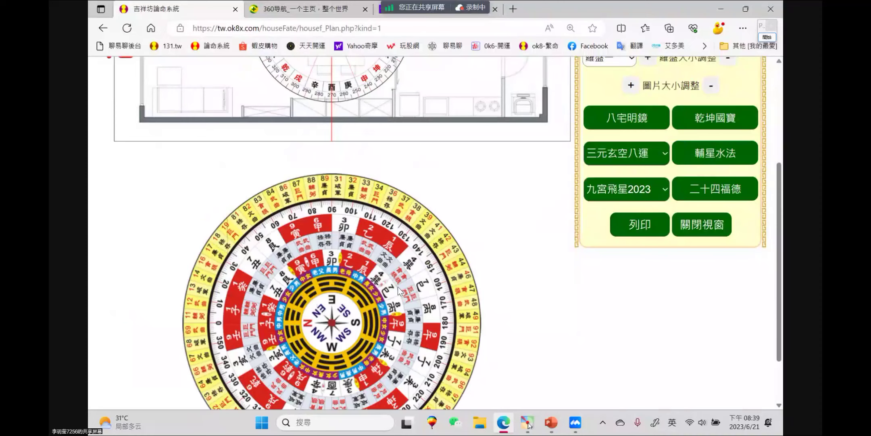
# Step: Choose 九宮飛星2023 to show the 2023年九宮飛星圖 grid under the floor plan
pyautogui.scroll(-1, 398, 284)
pyautogui.scroll(5, 369, 172)
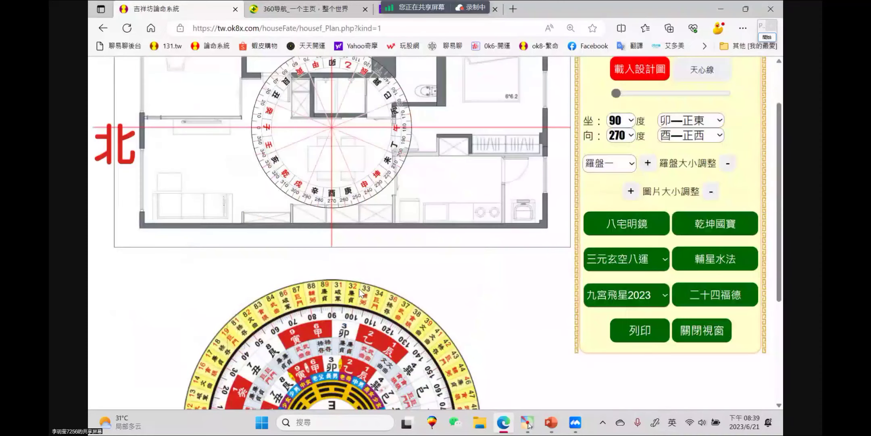
pyautogui.scroll(-5, 349, 242)
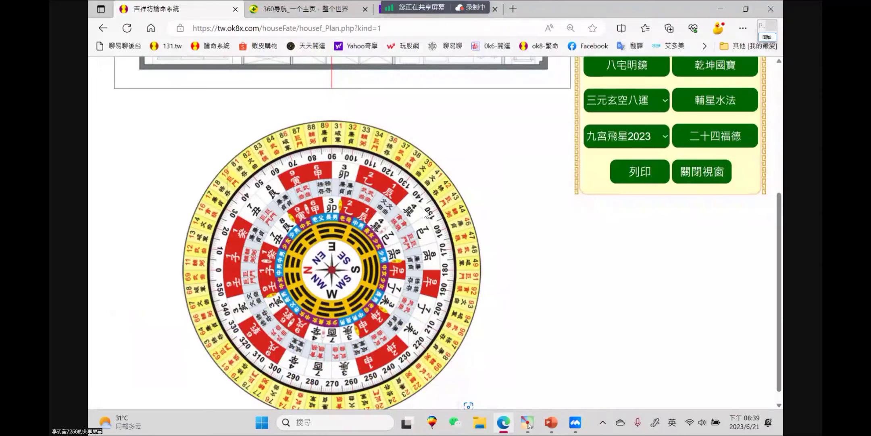
pyautogui.scroll(1, 426, 213)
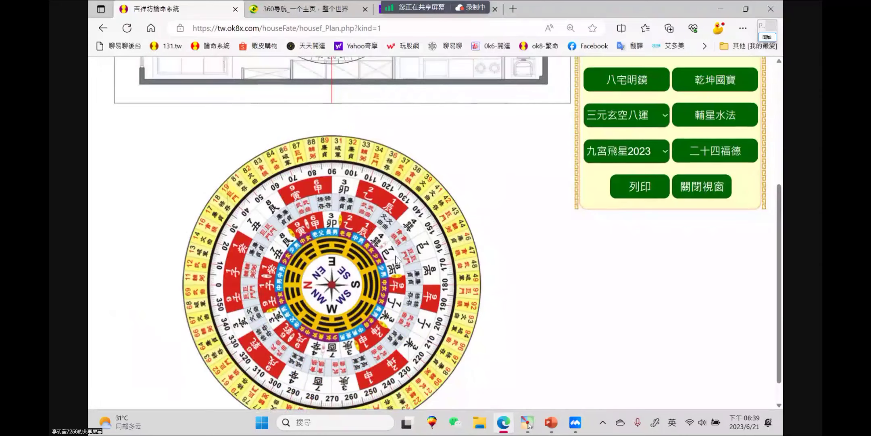
pyautogui.scroll(2, 716, 152)
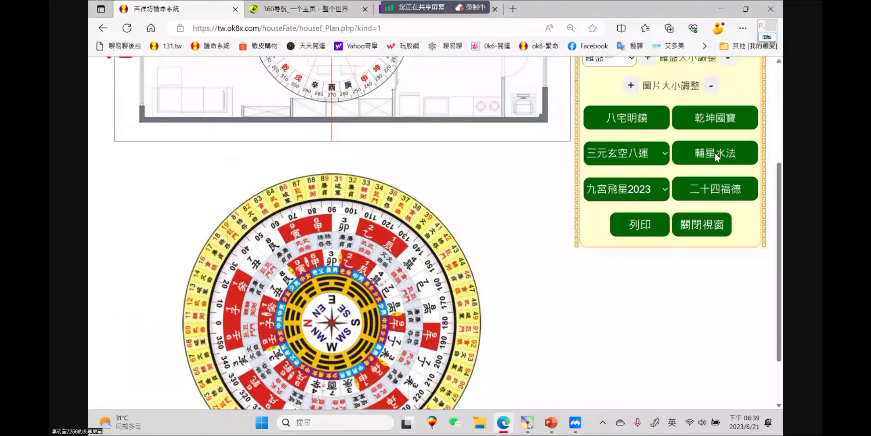
pyautogui.click(645, 186)
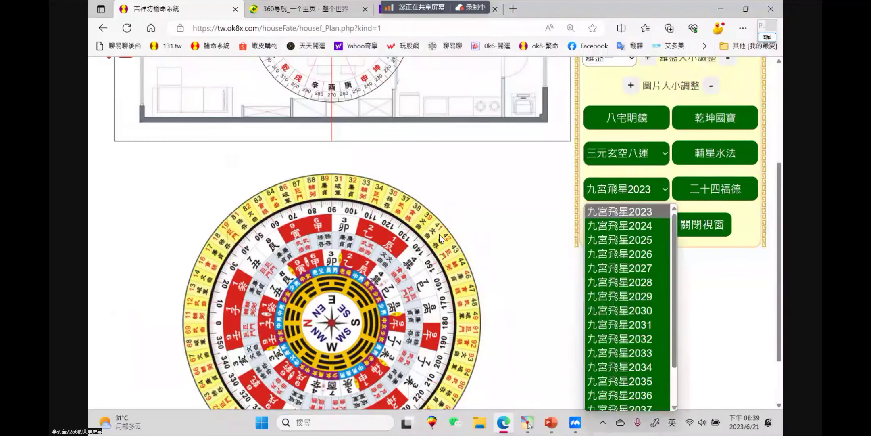
pyautogui.click(315, 306)
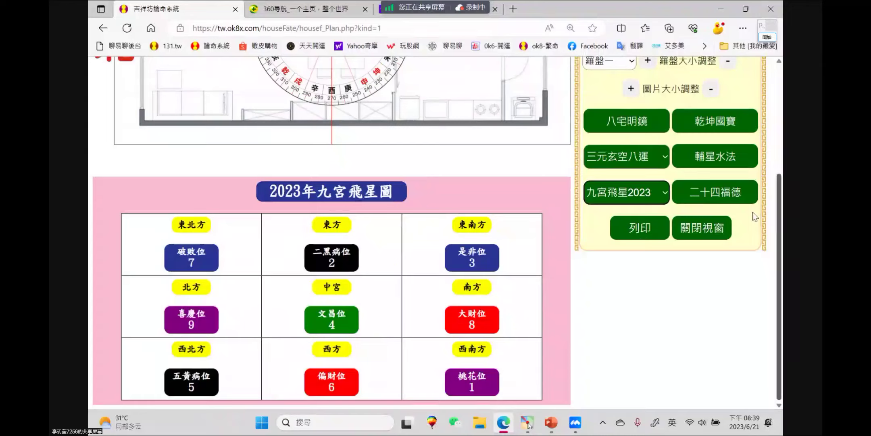
# Step: Switch to the 二十四福德 wheel and scroll down to view it
pyautogui.click(724, 188)
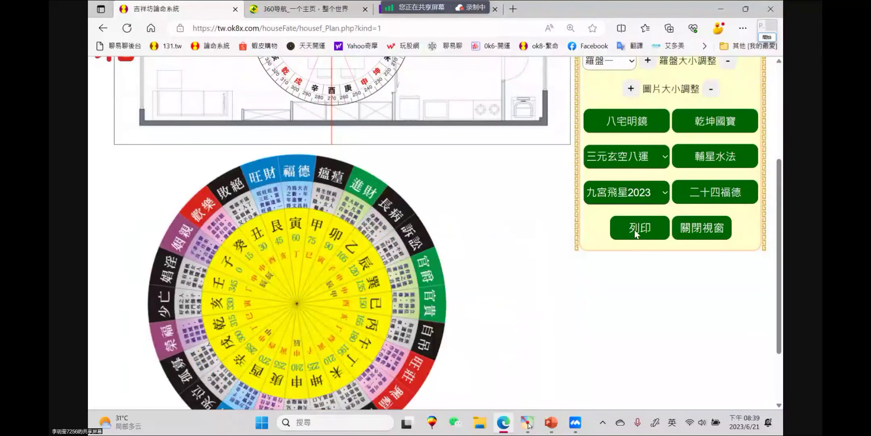
pyautogui.scroll(-1, 489, 271)
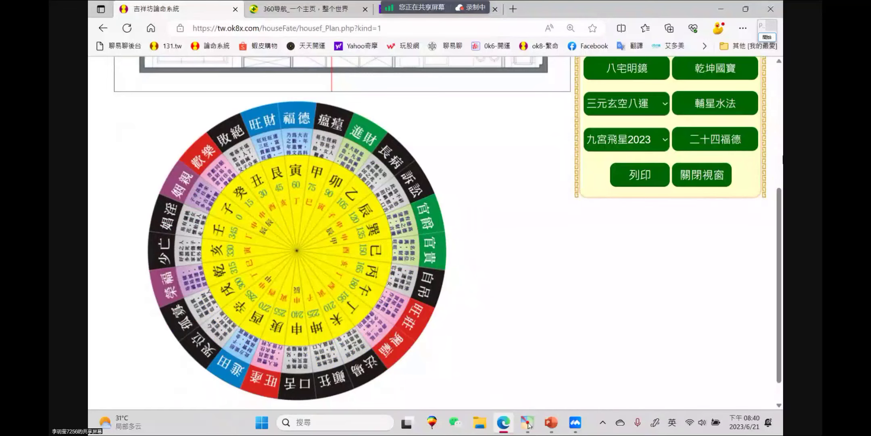
pyautogui.scroll(5, 713, 107)
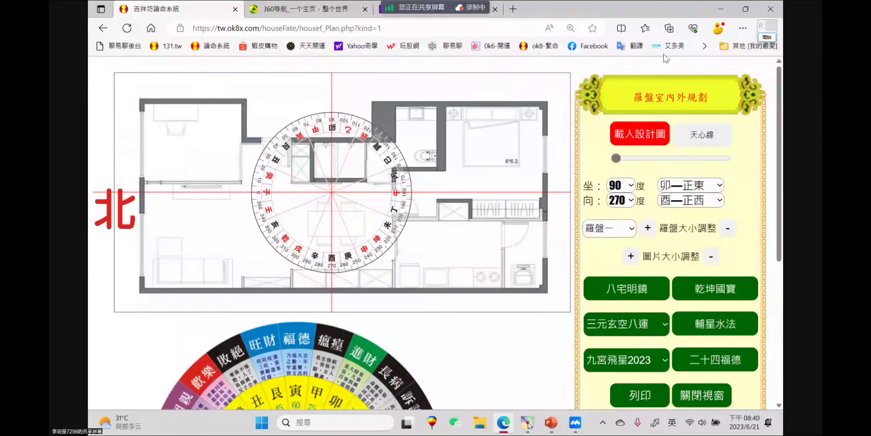
pyautogui.scroll(-3, 696, 107)
pyautogui.scroll(-1, 695, 107)
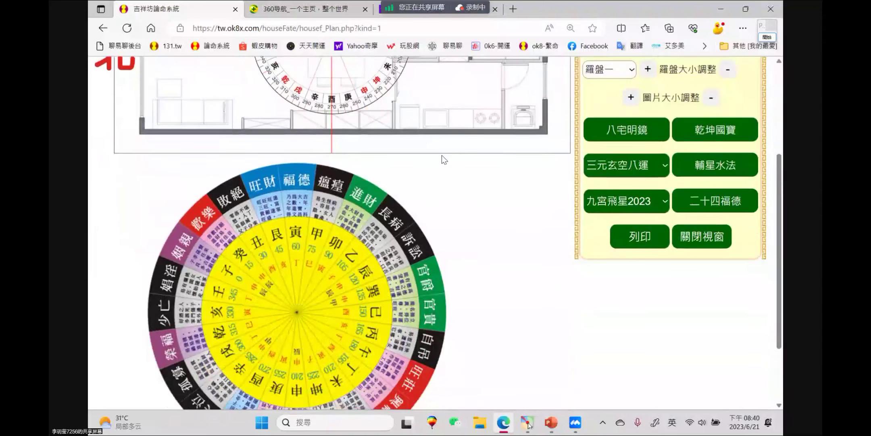
pyautogui.scroll(-3, 442, 155)
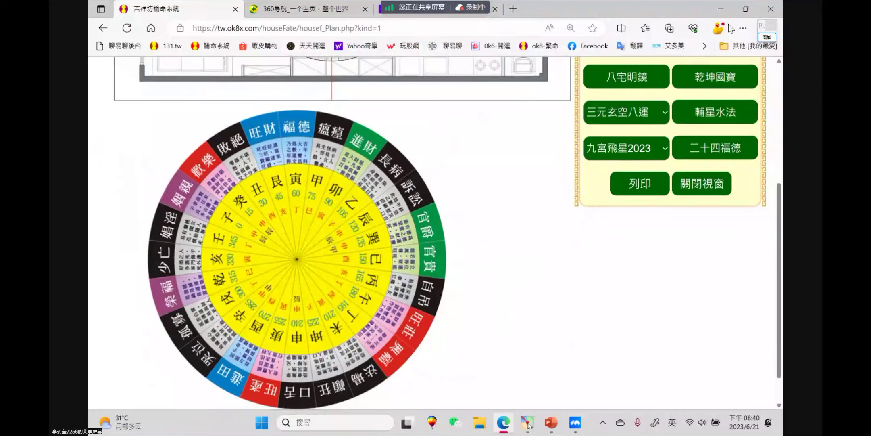
pyautogui.click(767, 37)
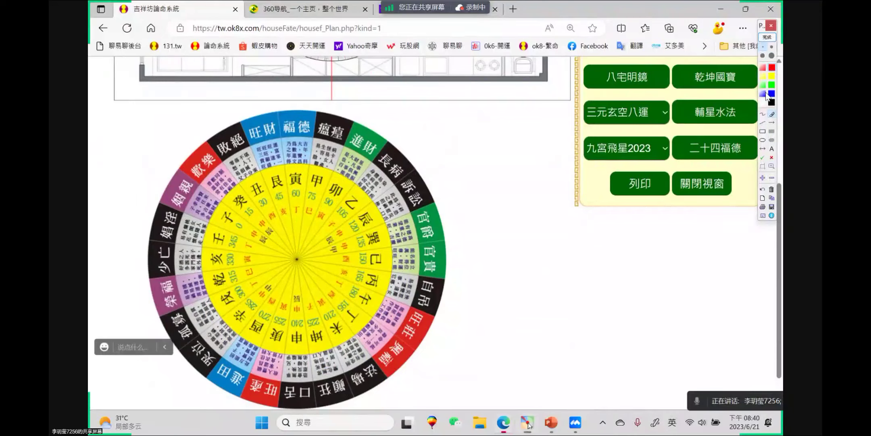
pyautogui.click(763, 114)
pyautogui.moveTo(330, 197); pyautogui.dragTo(336, 177)
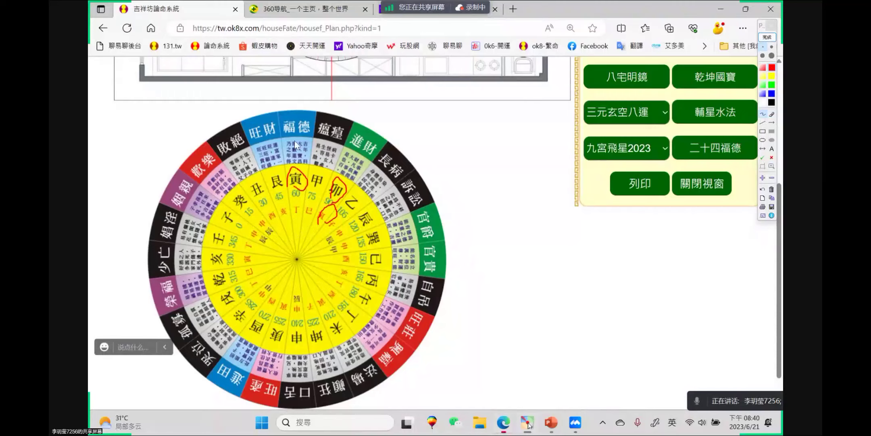
pyautogui.moveTo(308, 108); pyautogui.dragTo(303, 130)
pyautogui.moveTo(469, 201)
pyautogui.mouseDown()
pyautogui.moveTo(473, 223)
pyautogui.moveTo(444, 234)
pyautogui.mouseUp()
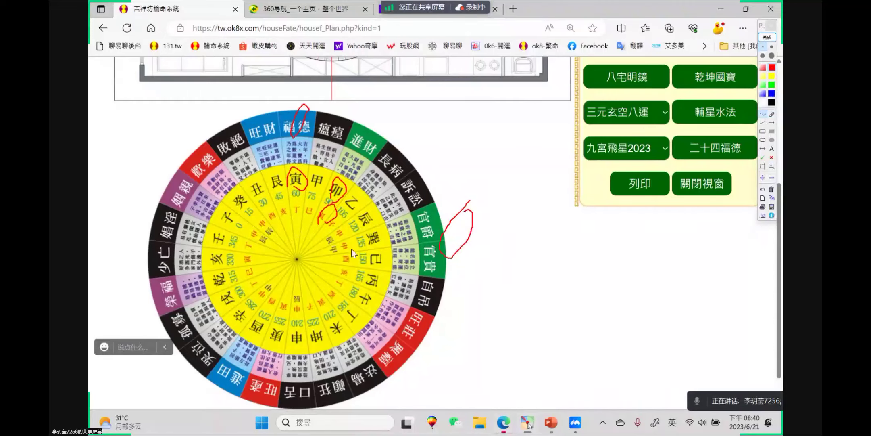
pyautogui.moveTo(201, 166); pyautogui.dragTo(199, 147)
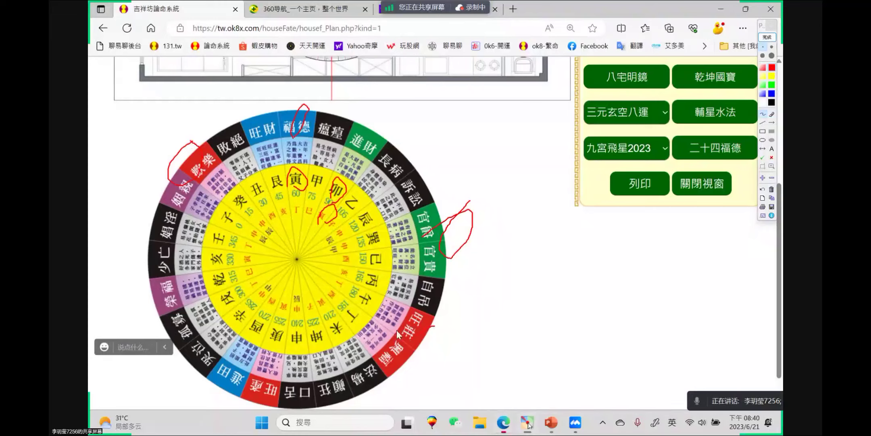
pyautogui.moveTo(433, 325); pyautogui.dragTo(409, 350)
pyautogui.moveTo(238, 375); pyautogui.dragTo(236, 390)
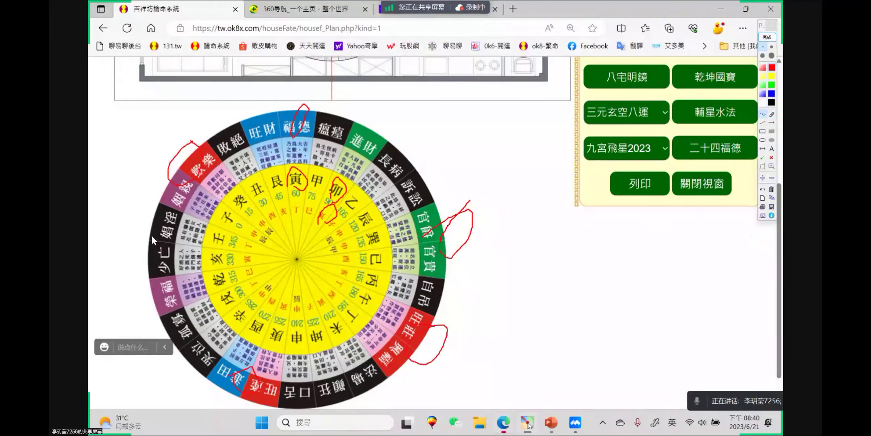
pyautogui.moveTo(146, 204); pyautogui.dragTo(131, 255)
pyautogui.moveTo(125, 204); pyautogui.dragTo(153, 241)
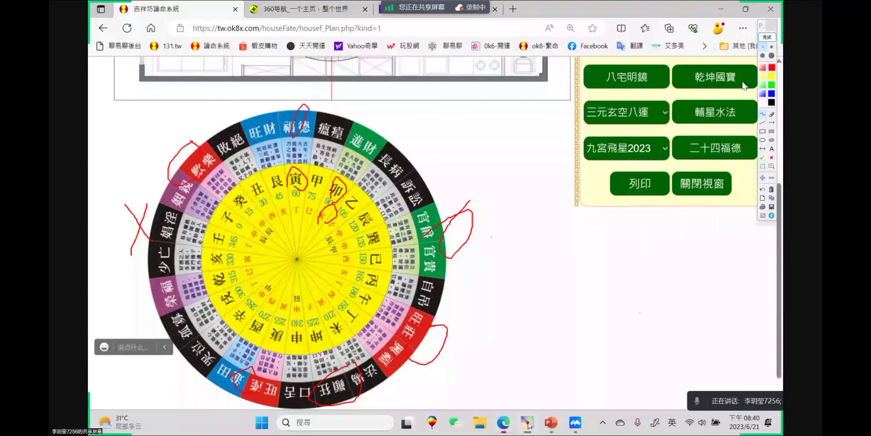
# Step: Clear the annotations, return to the start page, and choose Google室外街景圖輸入
pyautogui.click(768, 37)
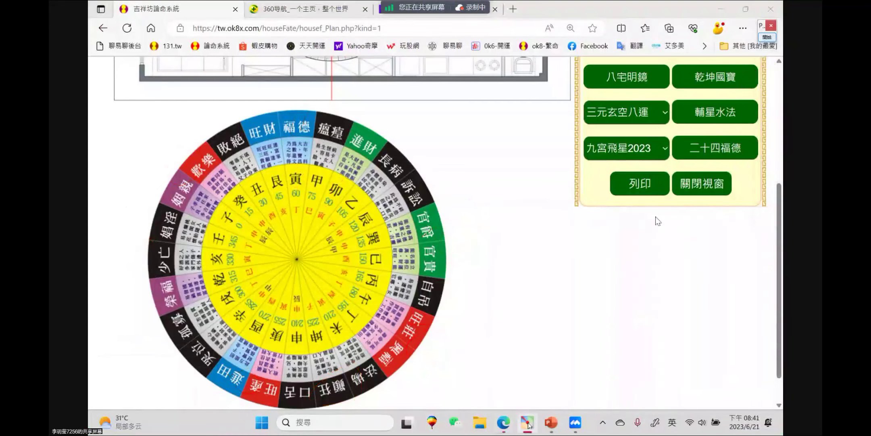
pyautogui.scroll(3, 586, 249)
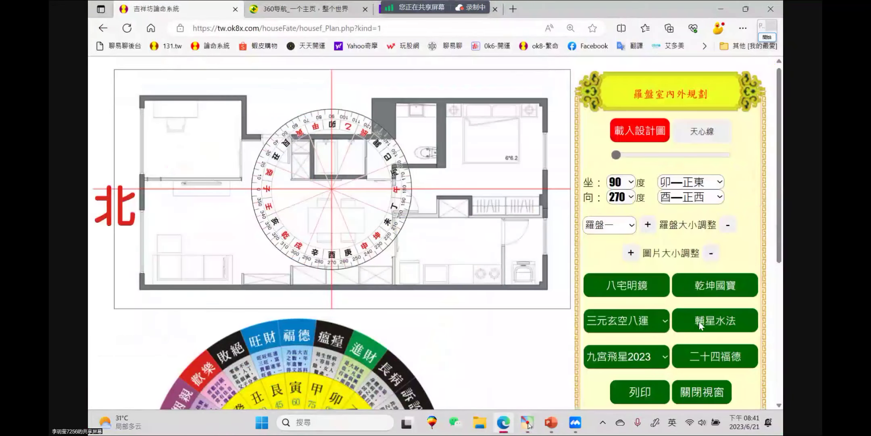
pyautogui.click(705, 343)
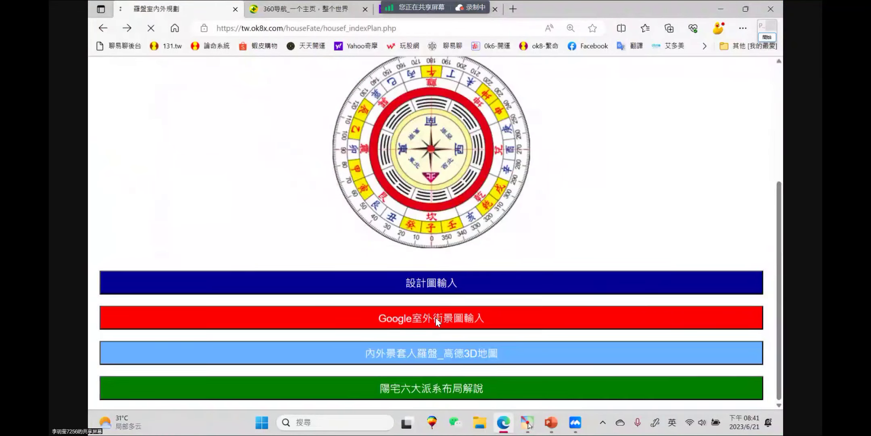
pyautogui.click(436, 317)
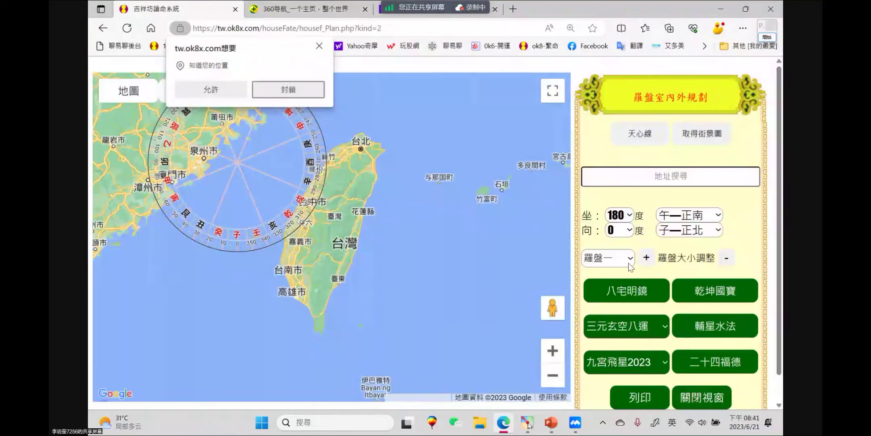
# Step: Zoom in on Taiwan and start the address search in Zhuyin, correcting 溪 to 西
pyautogui.click(553, 350)
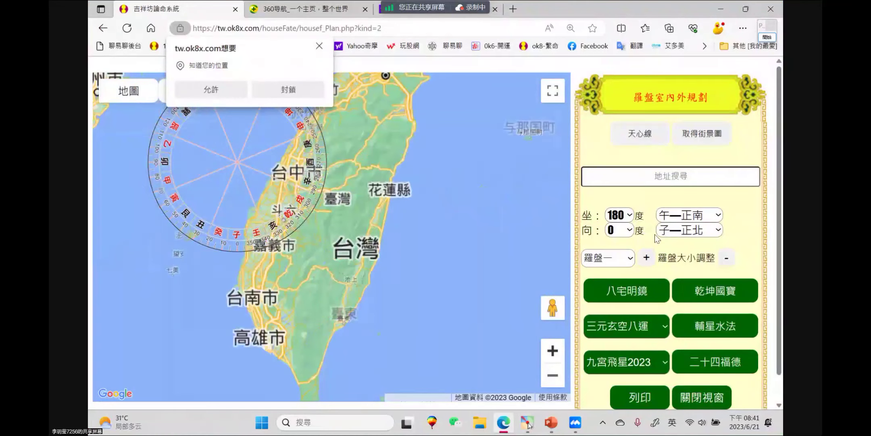
pyautogui.click(670, 172)
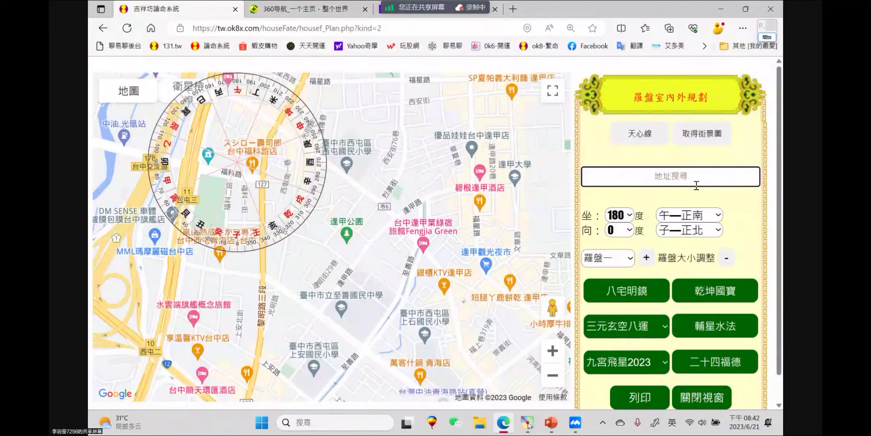
pyautogui.write('vu')
pyautogui.press('BackSpace')
pyautogui.press('BackSpace')
pyautogui.press('BackSpace')
pyautogui.press('shift')
pyautogui.write('ㄒㄧ')
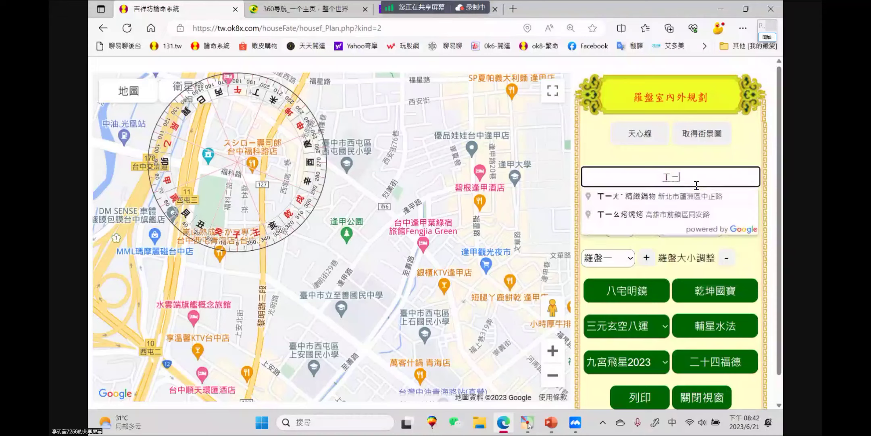
pyautogui.press('space')
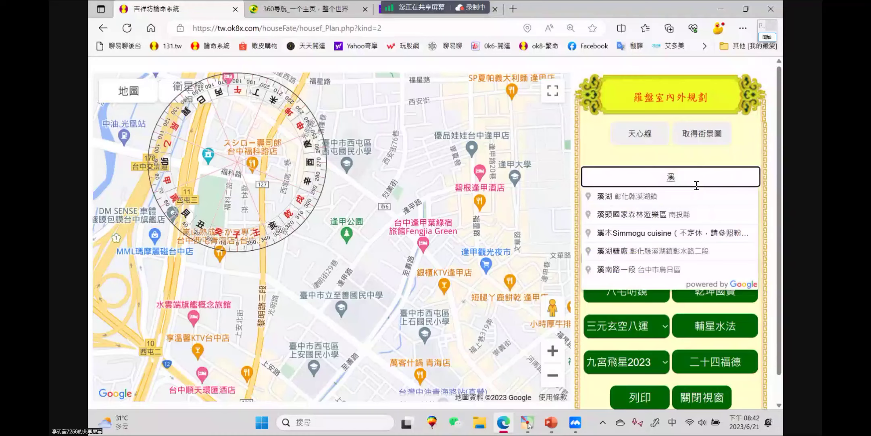
pyautogui.press('BackSpace')
pyautogui.write('ㄒㄧ')
pyautogui.press('space')
pyautogui.press('Down')
pyautogui.press('Return')
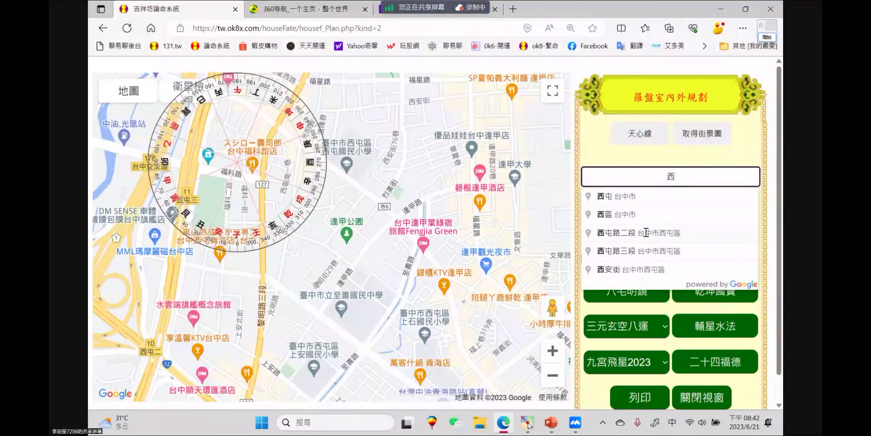
# Step: Complete the shop's address with its house number from the suggestions and open its Street View
pyautogui.write('ㄊㄨㄣ6')
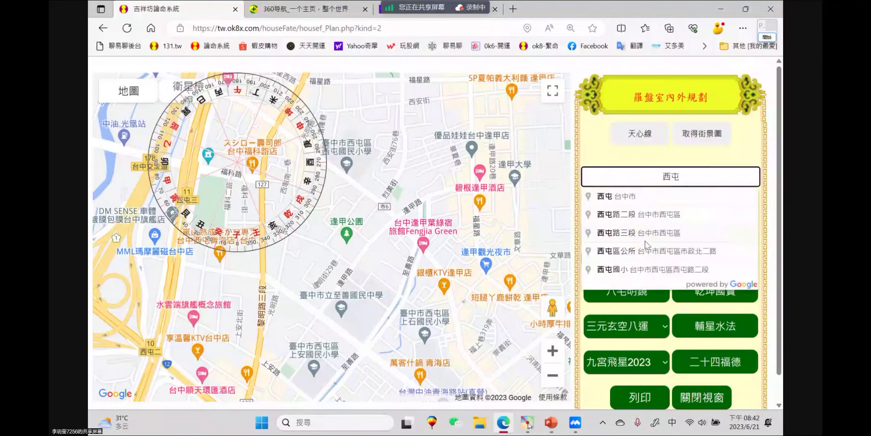
pyautogui.click(657, 270)
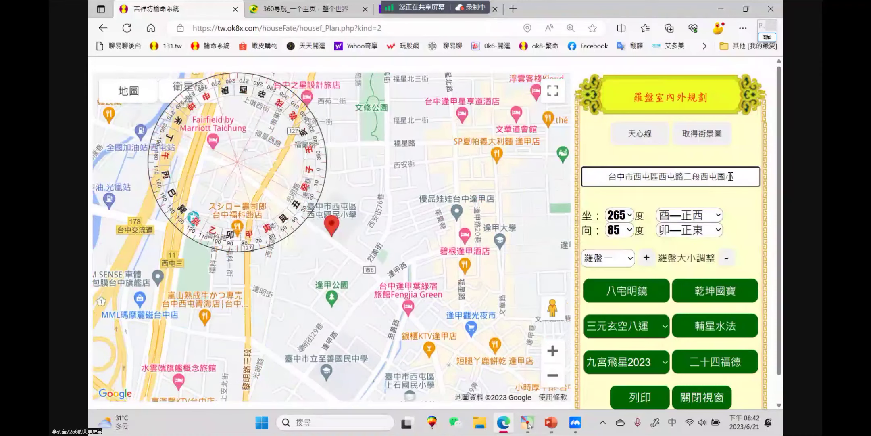
pyautogui.press('BackSpace')
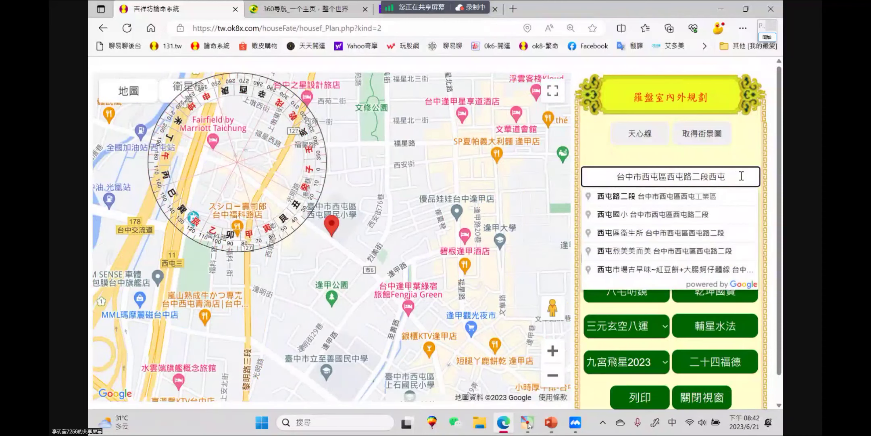
pyautogui.press('BackSpace')
pyautogui.press('BackSpace')
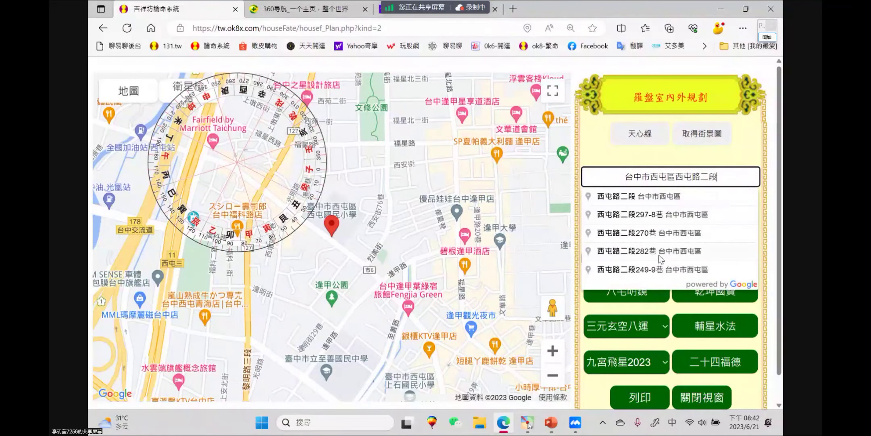
pyautogui.click(644, 215)
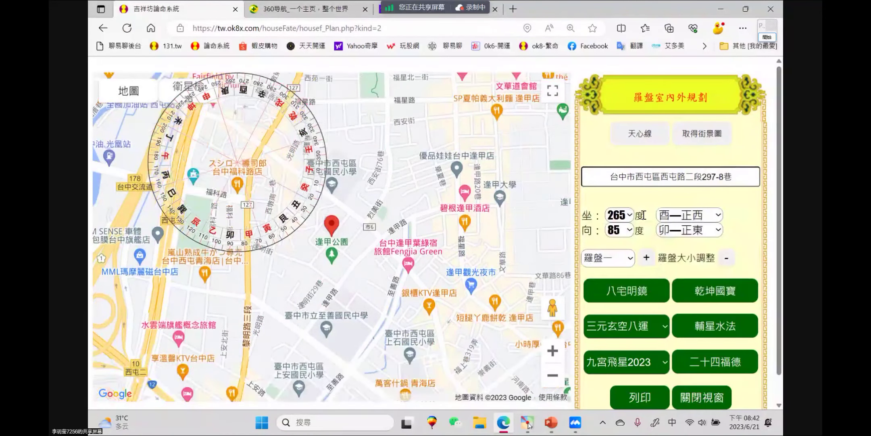
pyautogui.click(740, 178)
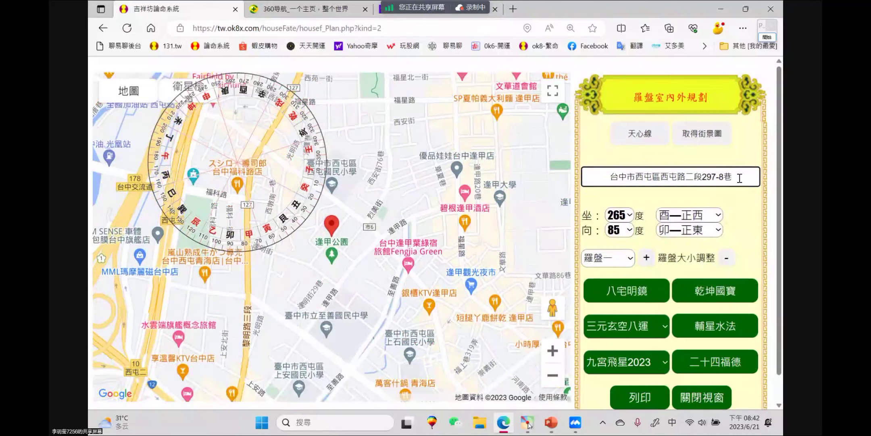
pyautogui.press('shift')
pyautogui.write('78')
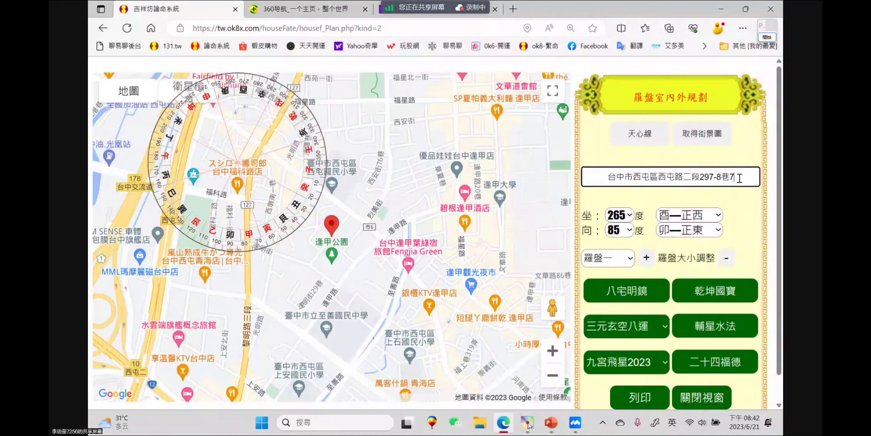
pyautogui.click(685, 196)
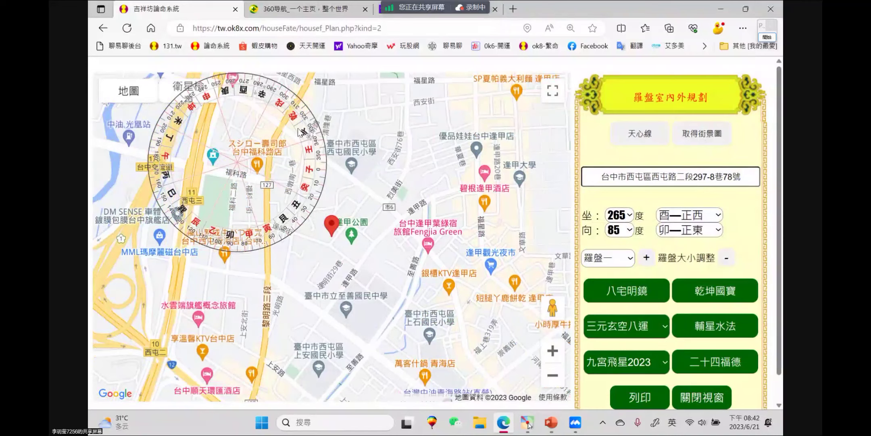
pyautogui.click(694, 136)
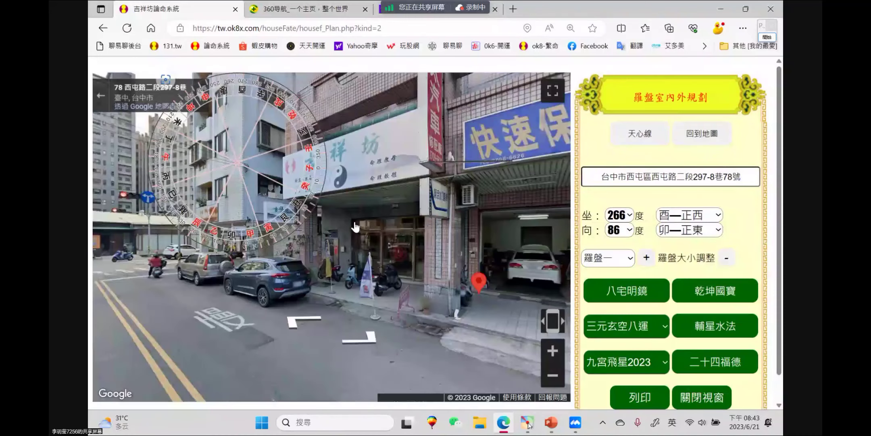
# Step: Walk the Street View up to the 吉祥坊 shopfront and turn on 天心線 crosshairs, reading 坐307° / 向127°
pyautogui.moveTo(298, 245); pyautogui.dragTo(171, 247)
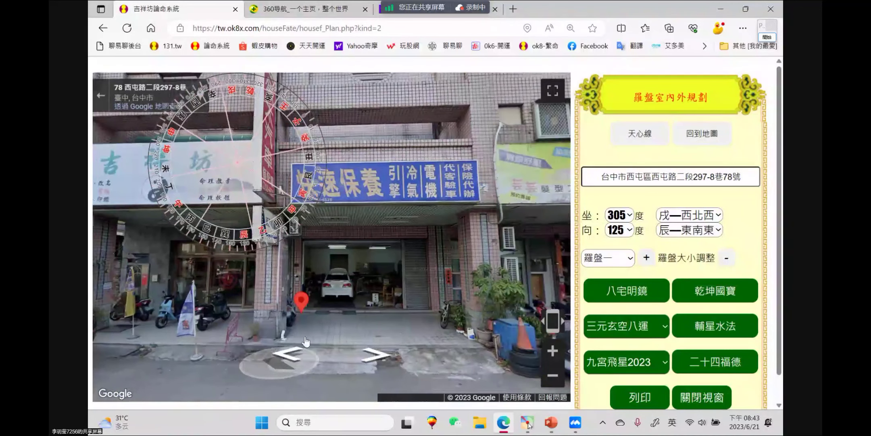
pyautogui.click(397, 306)
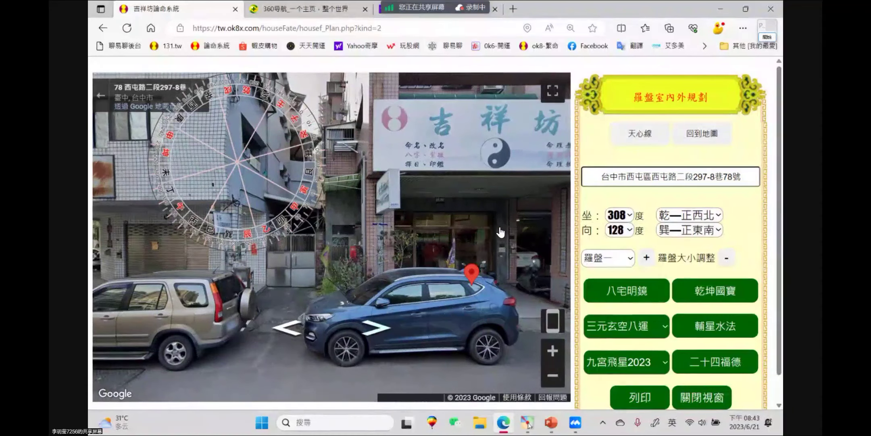
pyautogui.click(475, 235)
pyautogui.click(305, 259)
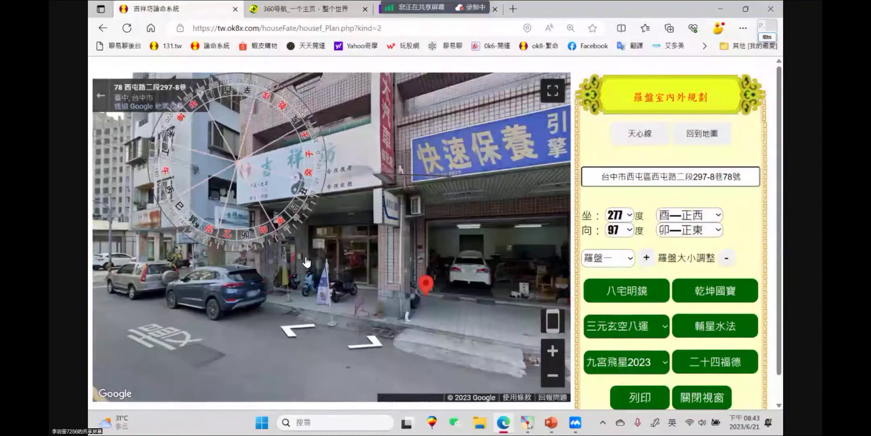
pyautogui.click(361, 257)
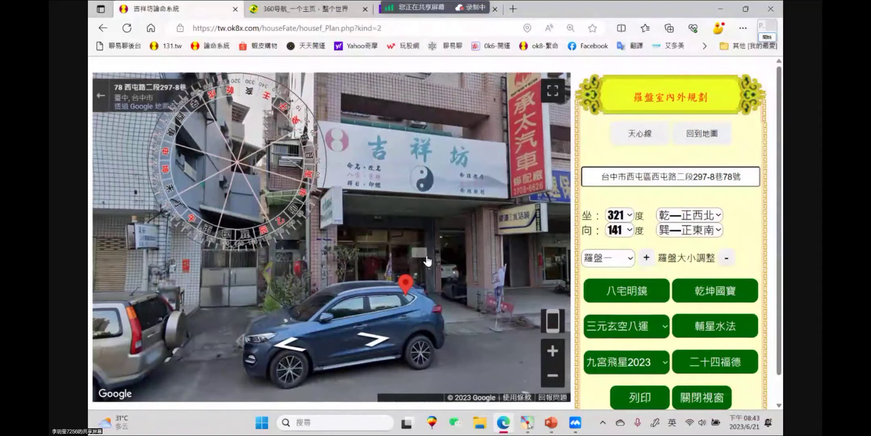
pyautogui.click(437, 246)
pyautogui.click(436, 271)
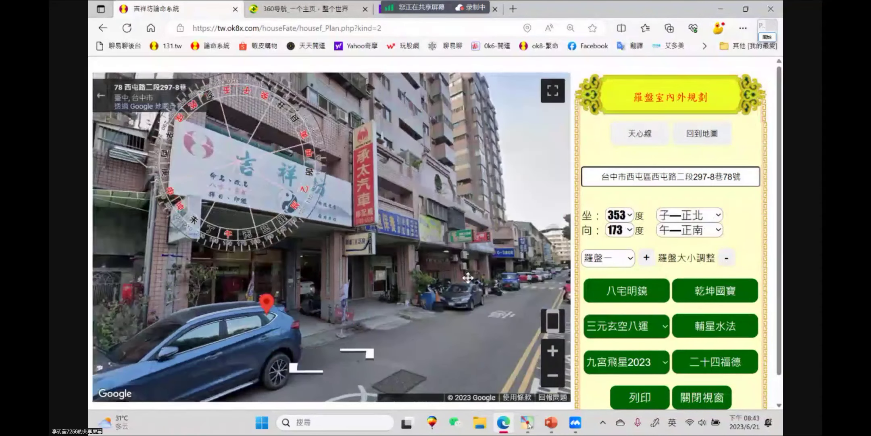
pyautogui.moveTo(455, 279); pyautogui.dragTo(511, 264)
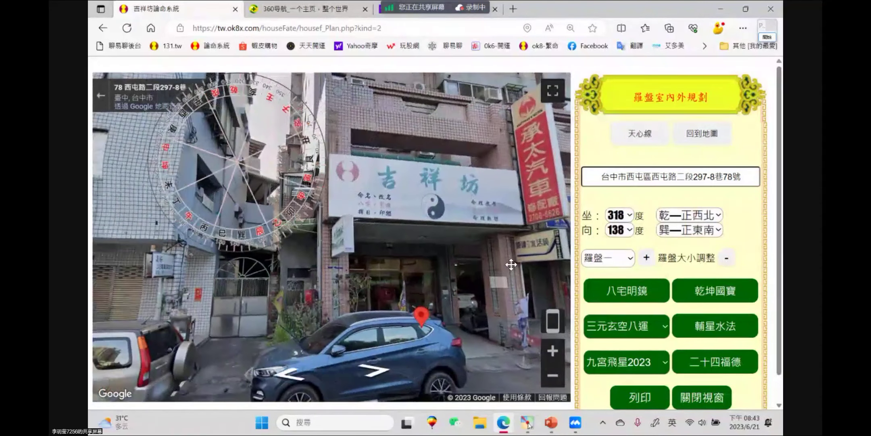
pyautogui.click(489, 299)
pyautogui.moveTo(356, 284); pyautogui.dragTo(370, 287)
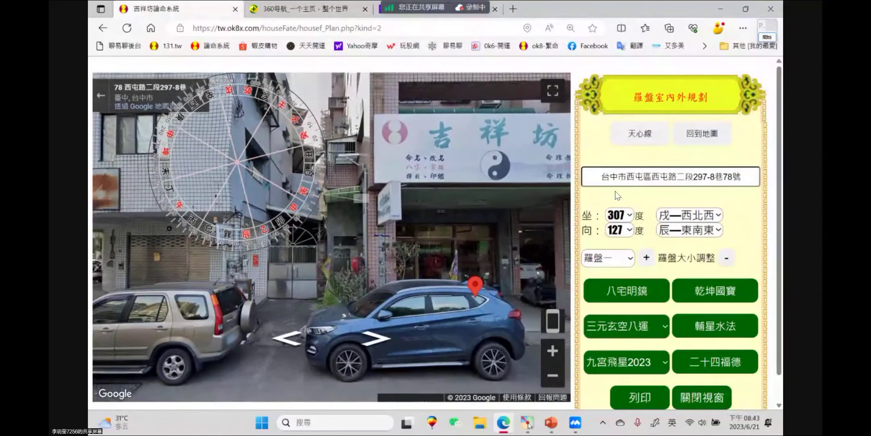
pyautogui.click(380, 338)
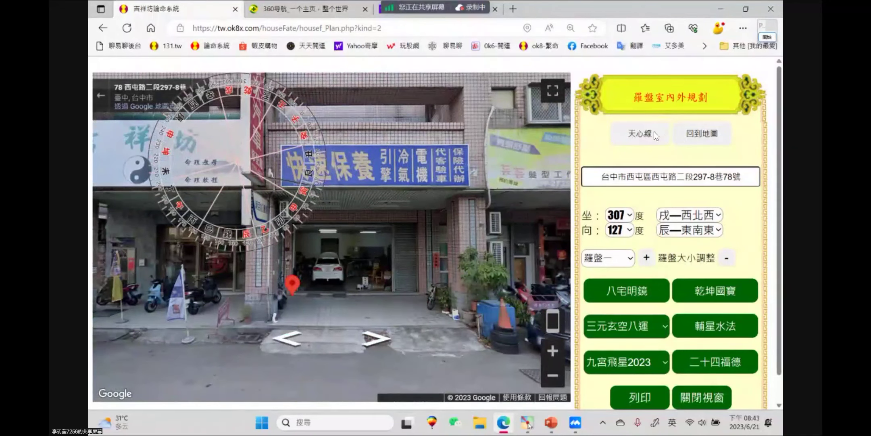
pyautogui.click(641, 133)
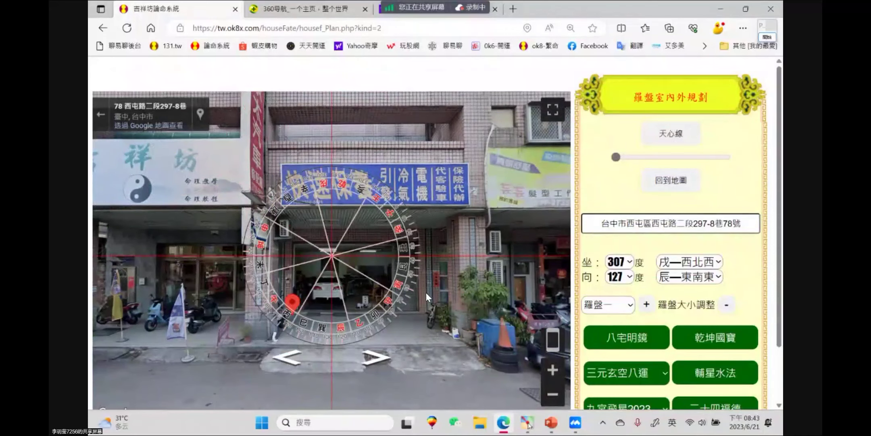
# Step: Re-square the view to 坐307° / 向127° with 天心線 back on, and display the 八宅明鏡 chart
pyautogui.click(675, 134)
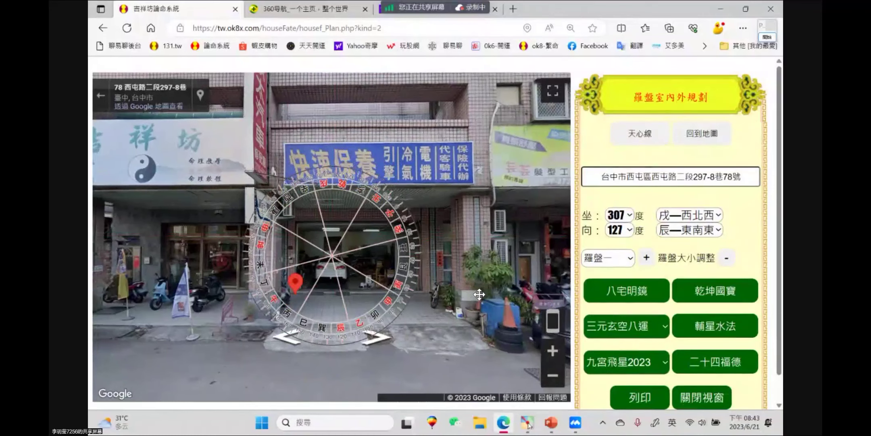
pyautogui.moveTo(478, 295); pyautogui.dragTo(462, 286)
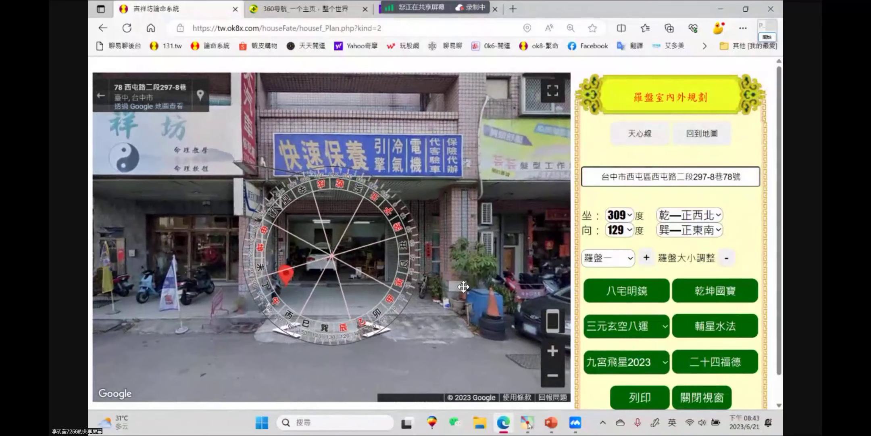
pyautogui.click(745, 176)
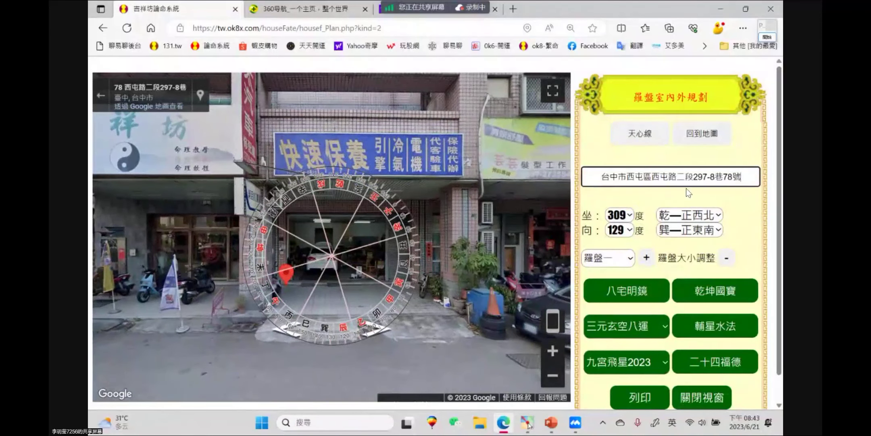
pyautogui.tripleClick(603, 183)
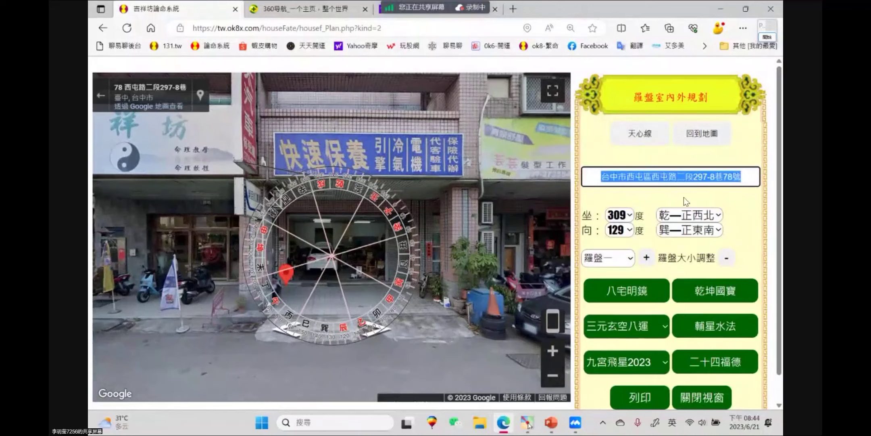
pyautogui.click(604, 155)
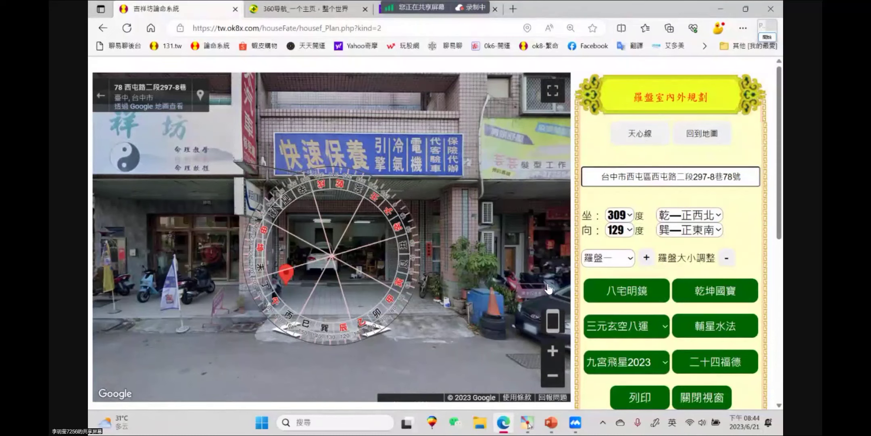
pyautogui.moveTo(512, 294)
pyautogui.mouseDown()
pyautogui.moveTo(536, 292)
pyautogui.moveTo(464, 293)
pyautogui.moveTo(511, 292)
pyautogui.mouseUp()
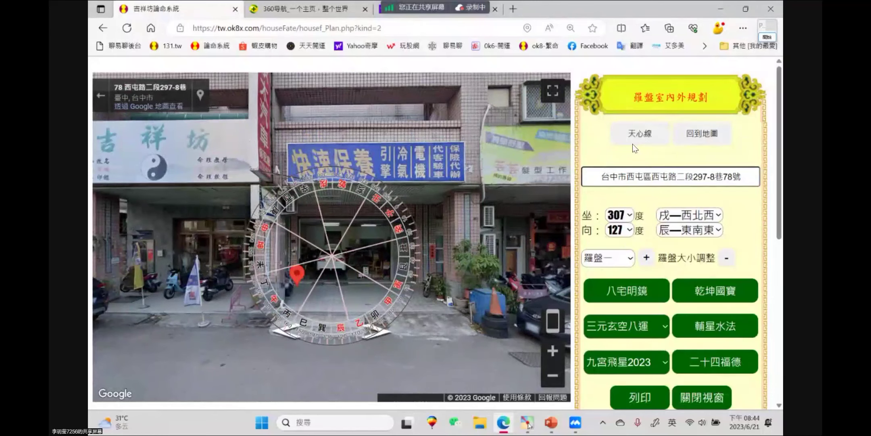
pyautogui.click(644, 135)
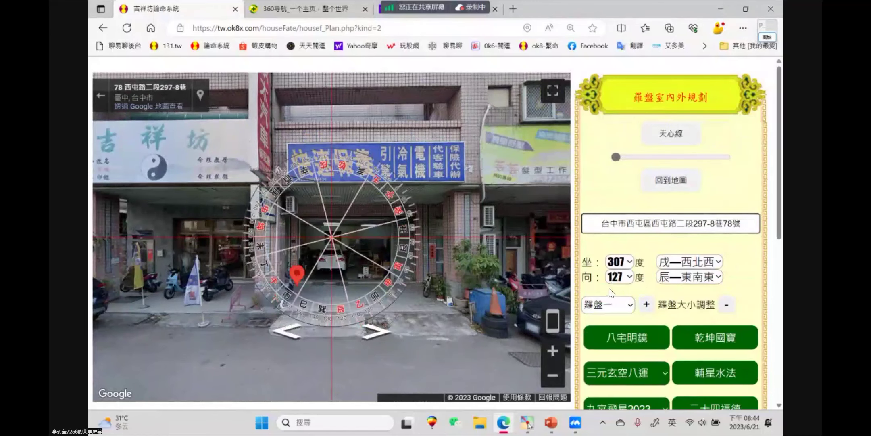
pyautogui.click(629, 337)
# Step: Show the 乾坤國寶, 輔星水法 and 二十四福德 charts in turn
pyautogui.scroll(-5, 598, 286)
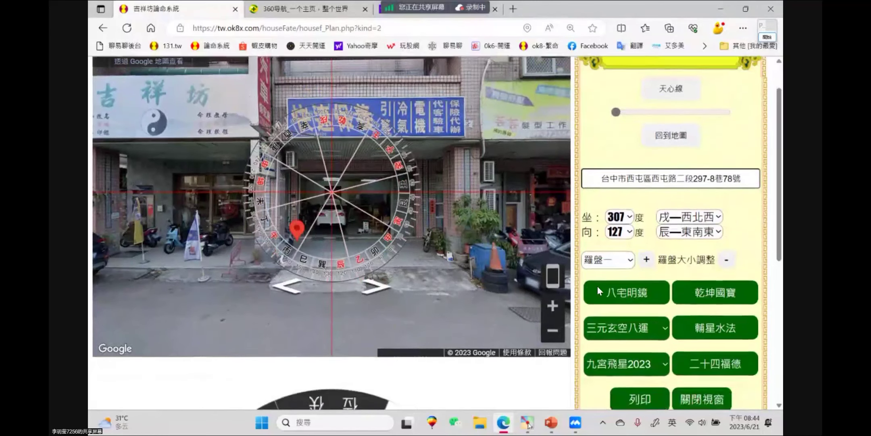
pyautogui.scroll(4, 598, 286)
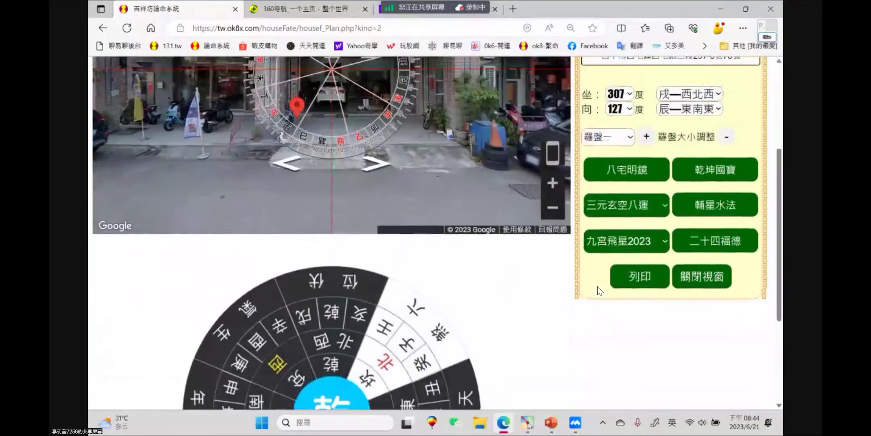
pyautogui.click(714, 284)
pyautogui.scroll(-5, 625, 311)
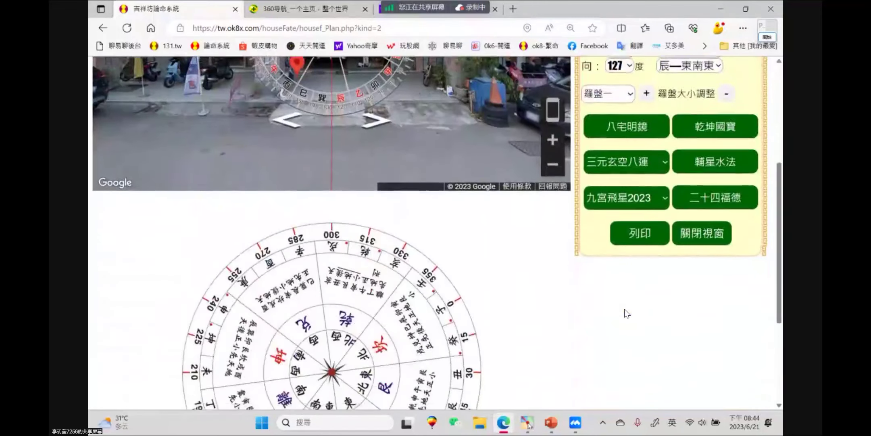
pyautogui.click(711, 106)
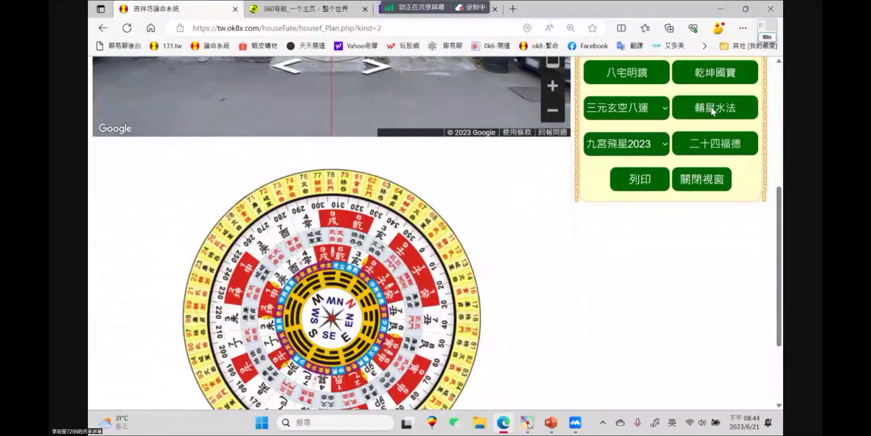
pyautogui.click(718, 142)
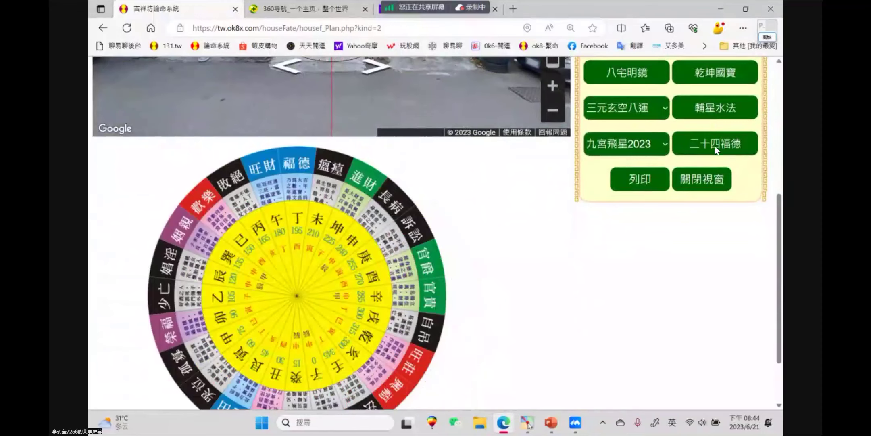
# Step: Show the 三元玄空 八運 flying-star chart for 戌山辰向, marked 上山下水
pyautogui.click(629, 109)
pyautogui.scroll(5, 629, 110)
pyautogui.scroll(-5, 627, 174)
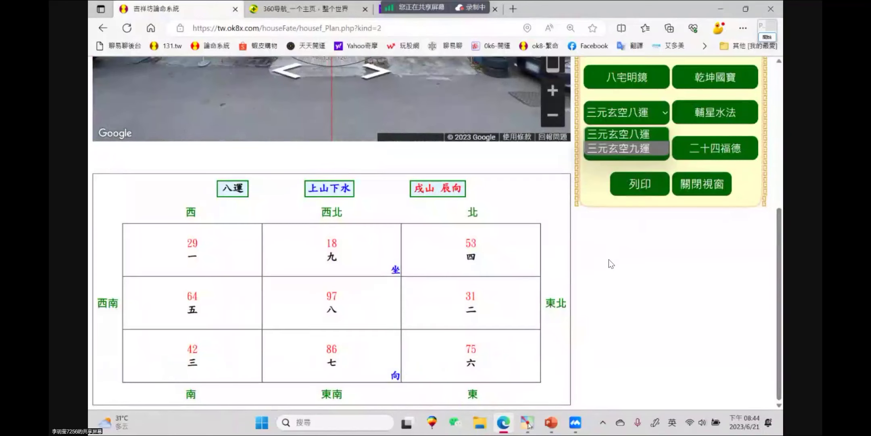
pyautogui.scroll(4, 625, 253)
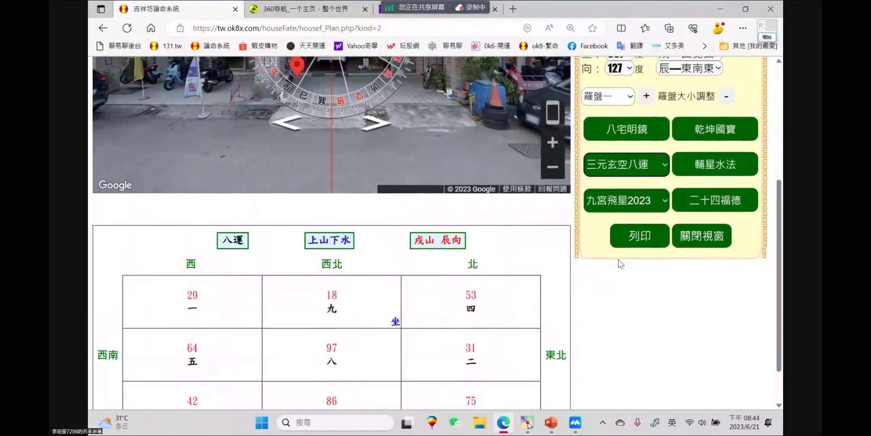
pyautogui.scroll(3, 618, 259)
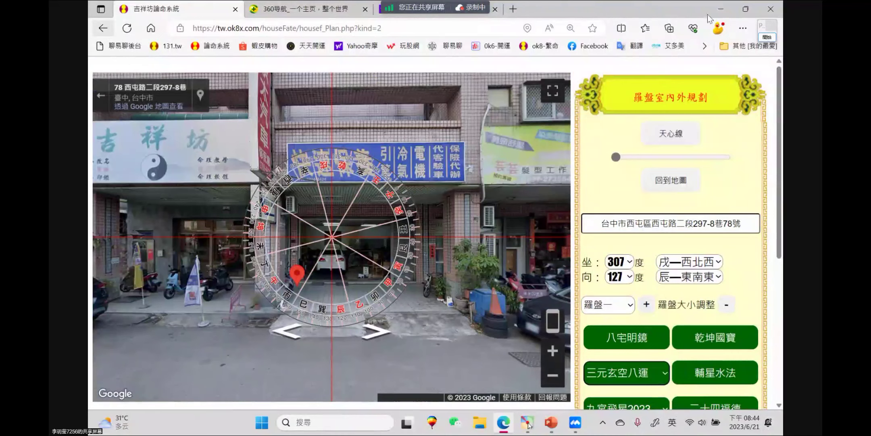
# Step: Close Edge, return to PowerPoint, and scroll up to slide 93's six-schools menu
pyautogui.click(771, 9)
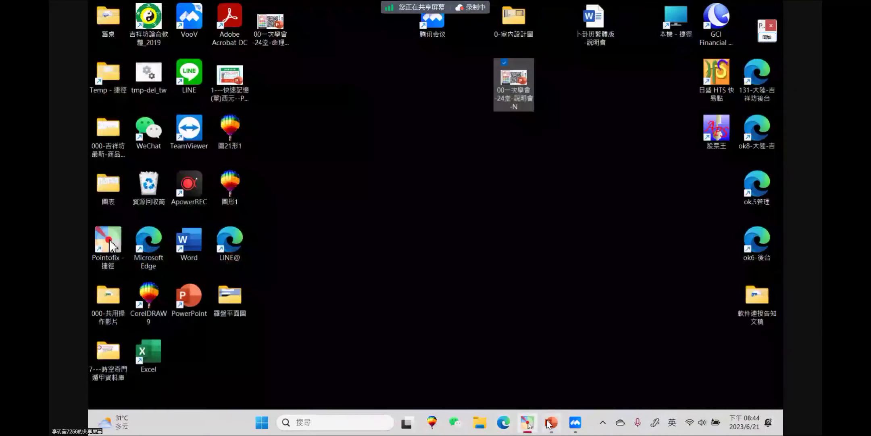
pyautogui.click(548, 422)
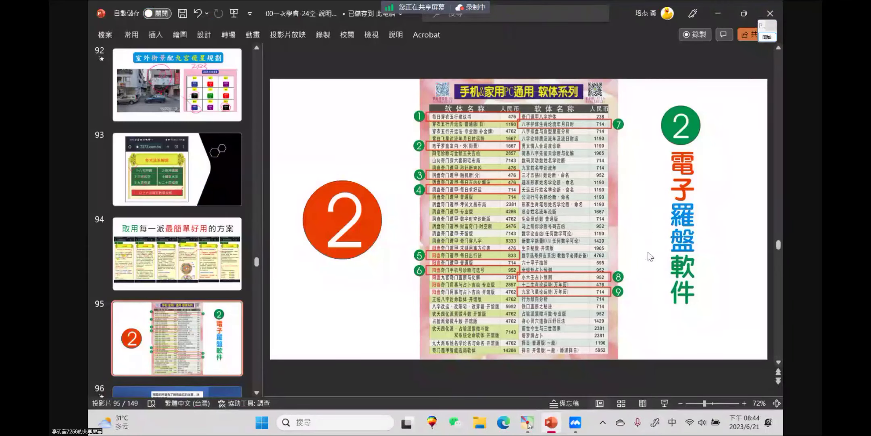
pyautogui.scroll(1, 620, 226)
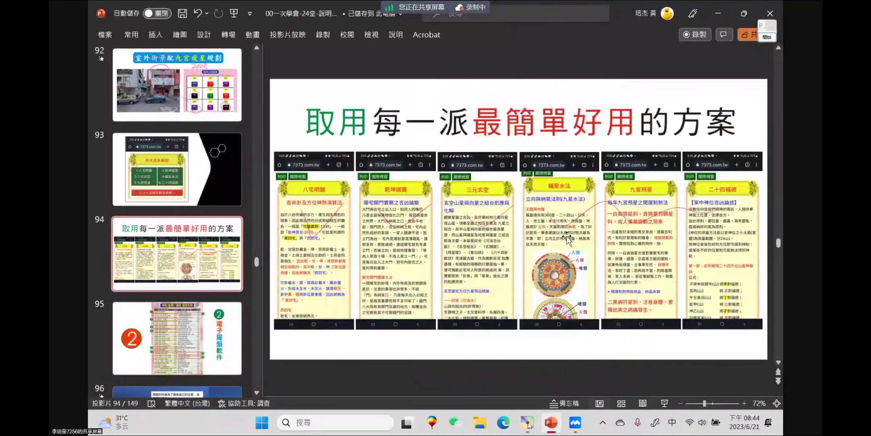
pyautogui.scroll(1, 567, 237)
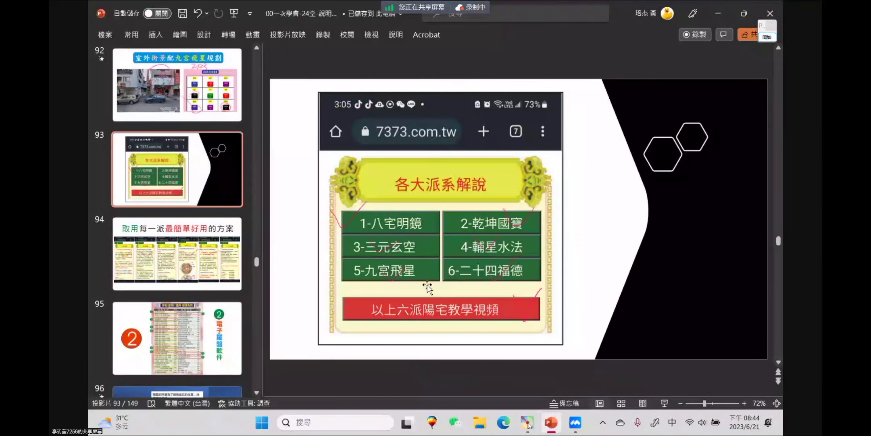
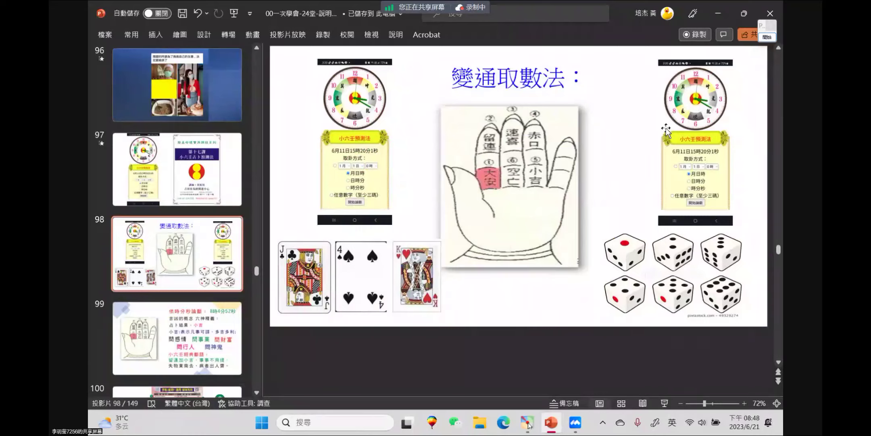
# Step: Tick six finger positions on slide 98's hand diagram in red ink, around 大安, 留連 and 空亡
pyautogui.moveTo(479, 148); pyautogui.dragTo(468, 184)
pyautogui.moveTo(463, 130); pyautogui.dragTo(485, 128)
pyautogui.moveTo(507, 100)
pyautogui.mouseDown()
pyautogui.moveTo(510, 111)
pyautogui.moveTo(546, 94)
pyautogui.mouseUp()
pyautogui.moveTo(544, 109); pyautogui.dragTo(564, 108)
pyautogui.moveTo(547, 151); pyautogui.dragTo(570, 139)
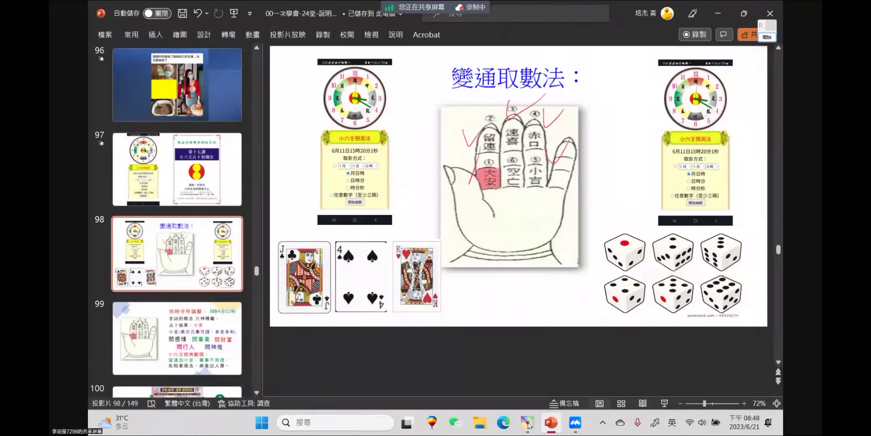
pyautogui.moveTo(514, 181); pyautogui.dragTo(530, 176)
# Step: On slide 97, tick the month-day-hour option and circle the clock, then return to slide 98
pyautogui.scroll(2, 636, 174)
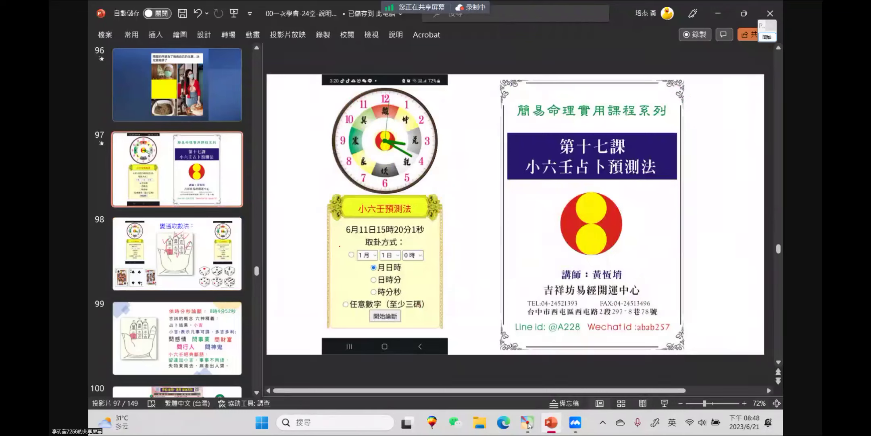
pyautogui.moveTo(336, 247)
pyautogui.mouseDown()
pyautogui.moveTo(359, 254)
pyautogui.moveTo(366, 242)
pyautogui.mouseUp()
pyautogui.moveTo(347, 137)
pyautogui.mouseDown()
pyautogui.moveTo(417, 121)
pyautogui.moveTo(402, 166)
pyautogui.moveTo(375, 97)
pyautogui.mouseUp()
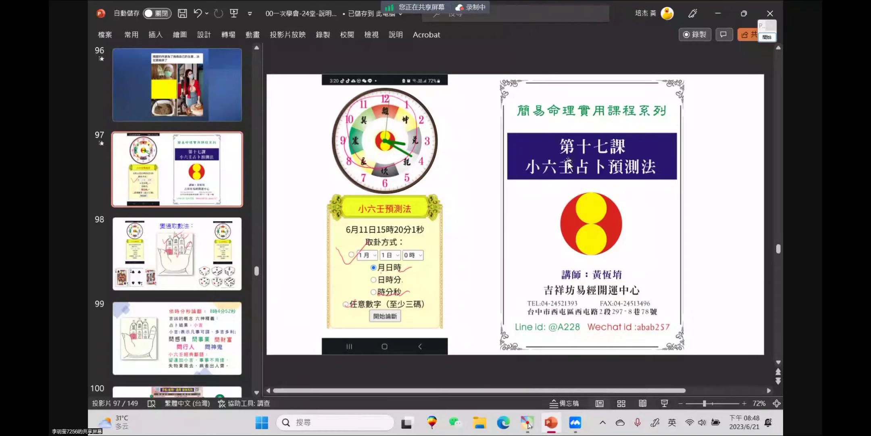
pyautogui.scroll(-3, 544, 209)
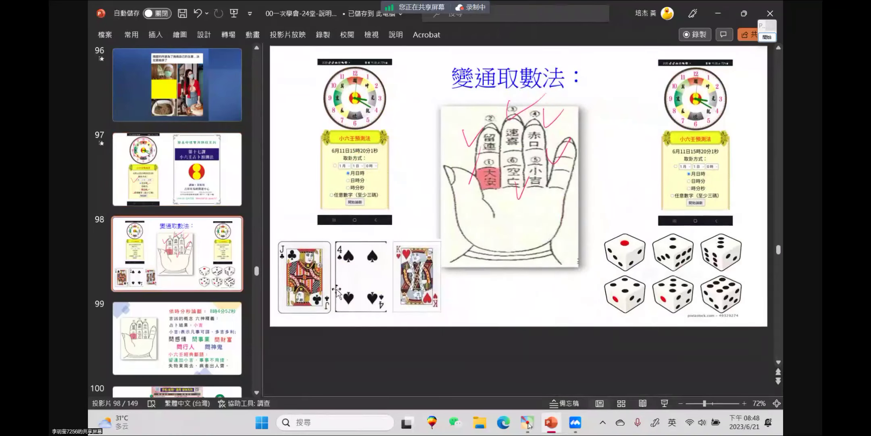
# Step: Underline 問感情, 問事業, 問財富, 問行人 and 問神鬼 on slide 99 in red ink
pyautogui.click(206, 350)
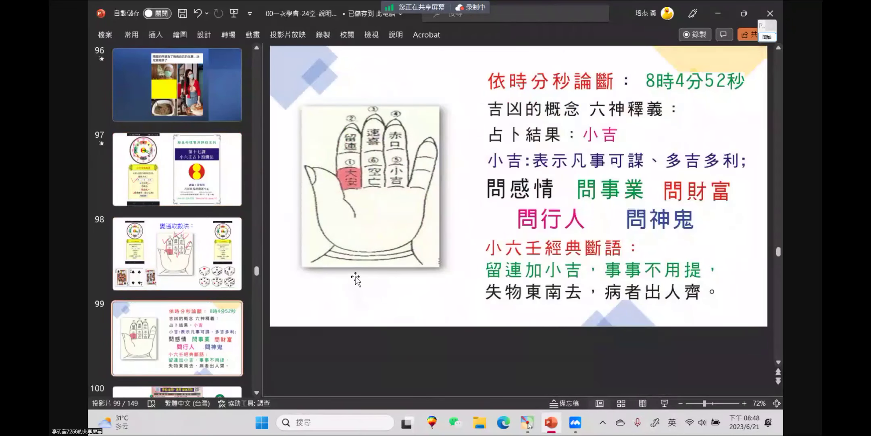
pyautogui.moveTo(524, 207); pyautogui.dragTo(553, 170)
pyautogui.moveTo(614, 180); pyautogui.dragTo(648, 167)
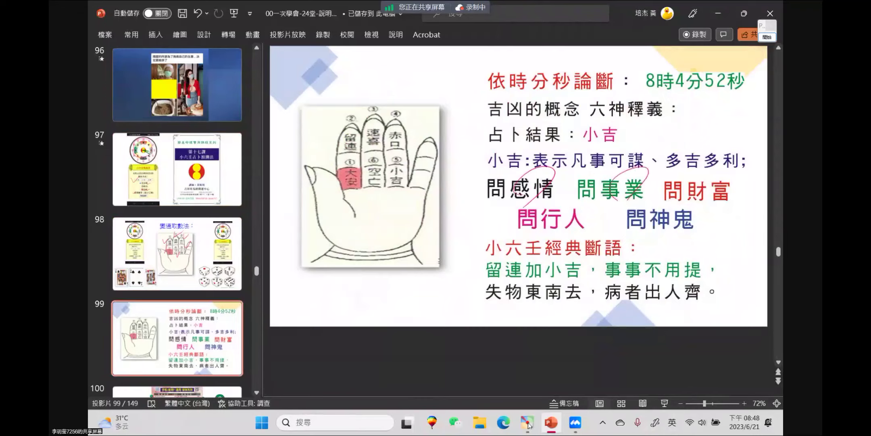
pyautogui.moveTo(692, 211); pyautogui.dragTo(727, 172)
pyautogui.moveTo(538, 227); pyautogui.dragTo(577, 194)
pyautogui.moveTo(641, 240); pyautogui.dragTo(675, 194)
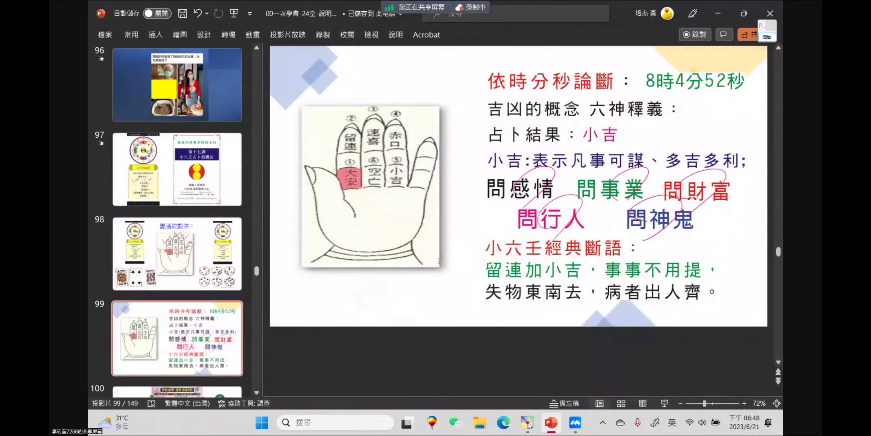
# Step: Move ahead to slide 100 and minimise PowerPoint to the desktop
pyautogui.scroll(-1, 404, 315)
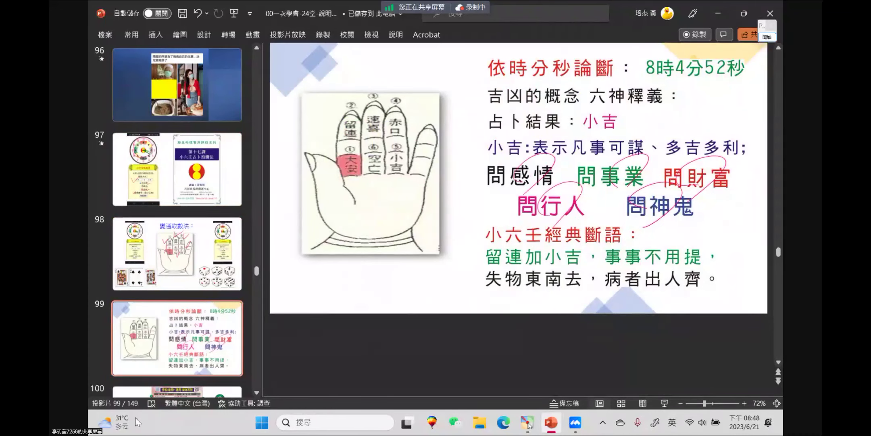
pyautogui.scroll(-2, 204, 355)
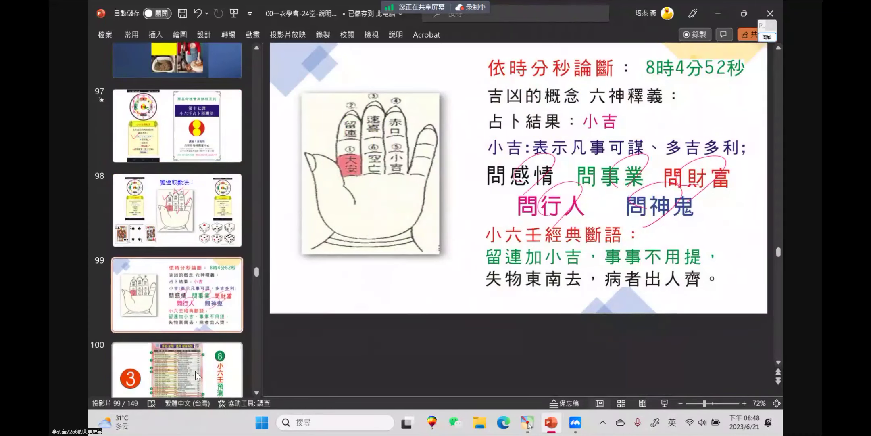
pyautogui.scroll(-1, 195, 371)
pyautogui.scroll(-1, 651, 120)
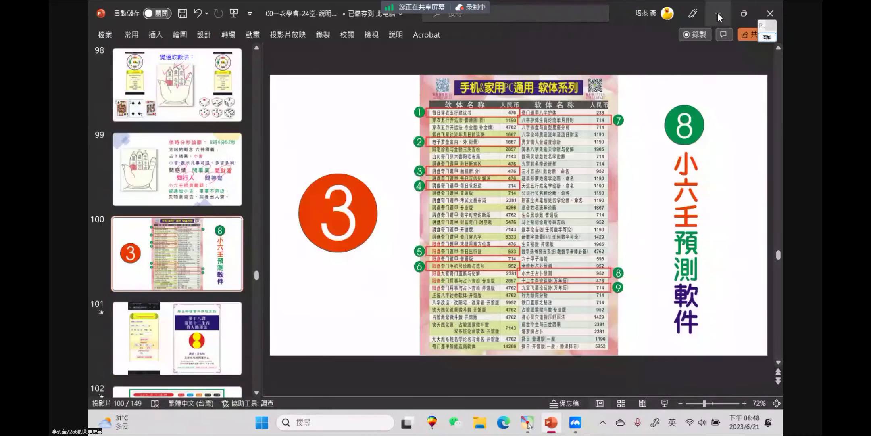
pyautogui.click(718, 15)
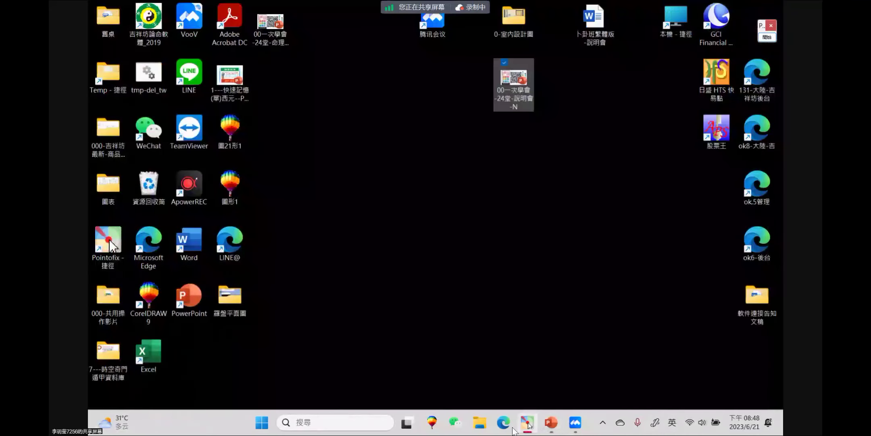
# Step: Open the tw.ok8x.com admin login page in Edge and dismiss the password-risk warning
pyautogui.click(504, 423)
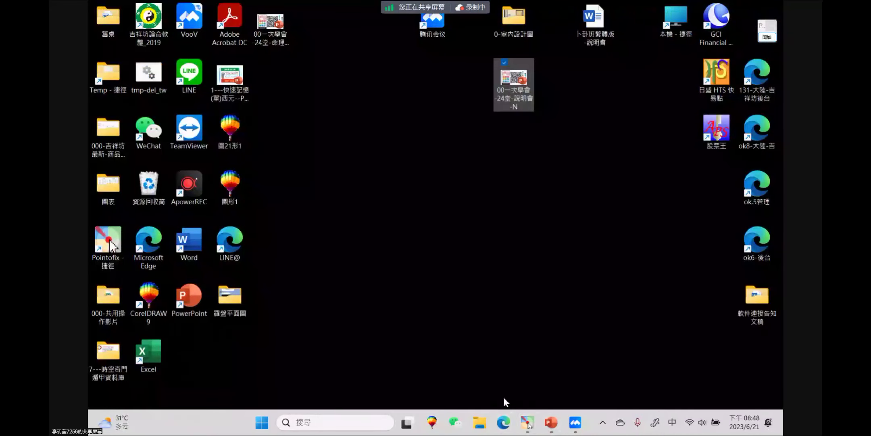
pyautogui.click(548, 46)
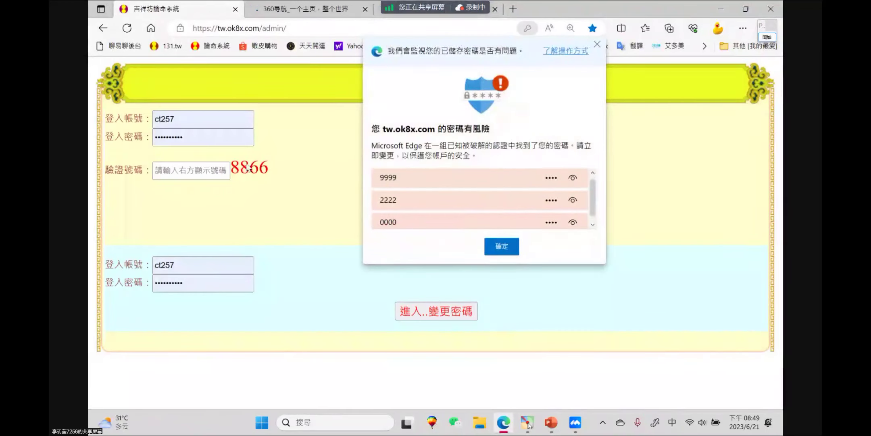
pyautogui.click(500, 248)
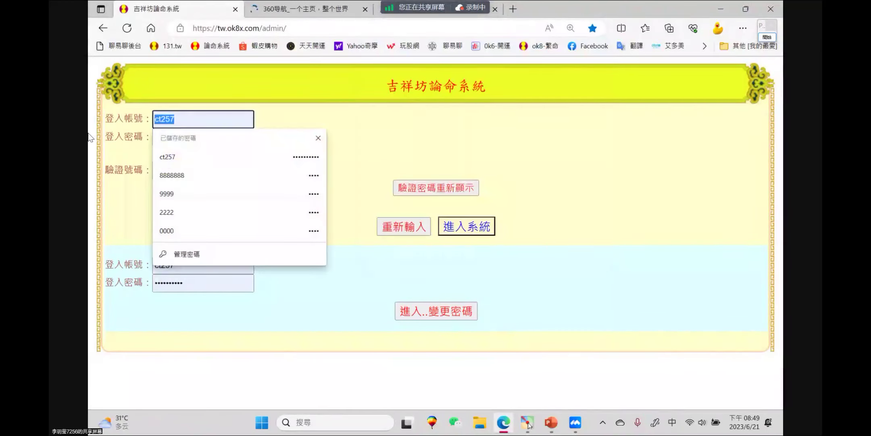
# Step: Log in with the account and verification code, then open the 小六壬預測法 tool
pyautogui.press('shift')
pyautogui.write('24')
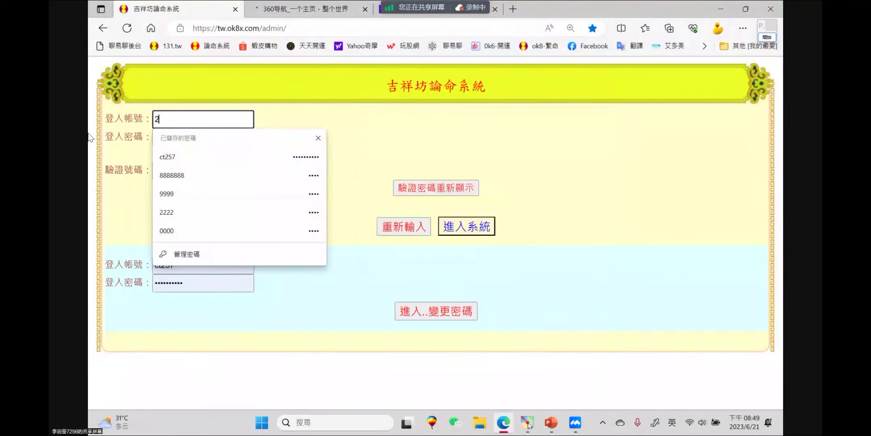
pyautogui.click(194, 141)
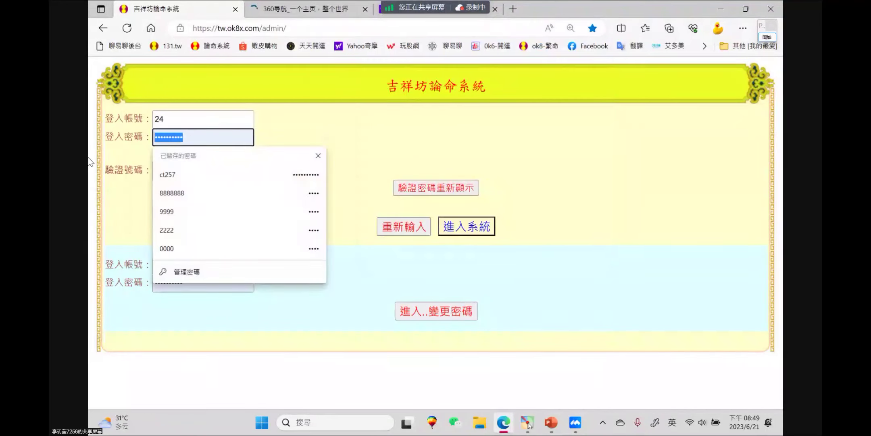
pyautogui.click(210, 174)
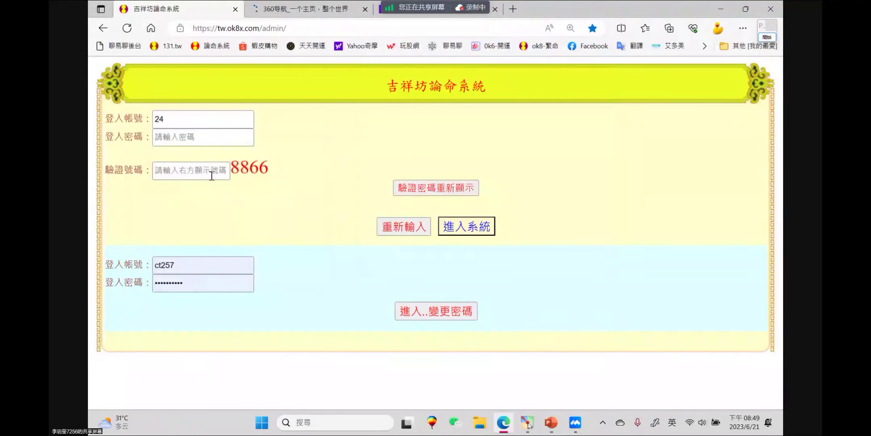
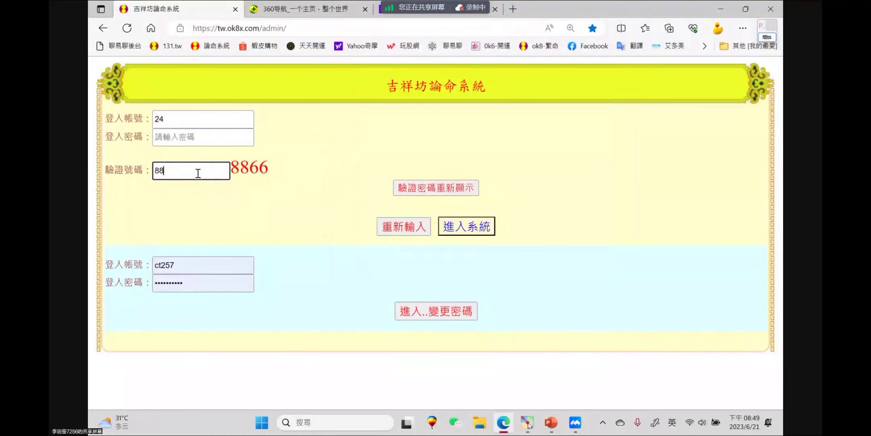
pyautogui.click(468, 230)
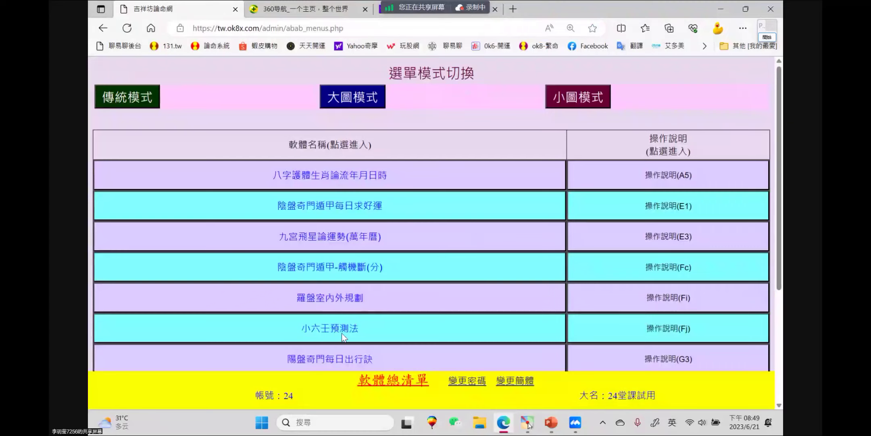
pyautogui.click(343, 329)
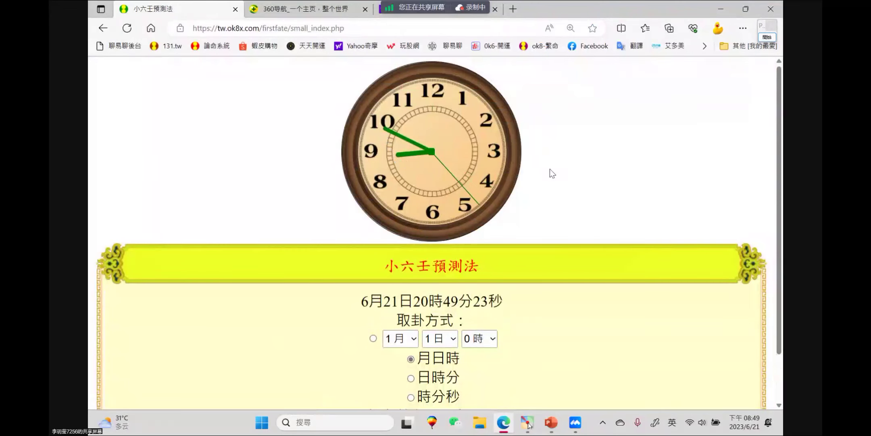
# Step: Run a reading with the current month, day and hour, review the result, and return to the form
pyautogui.scroll(-1, 550, 168)
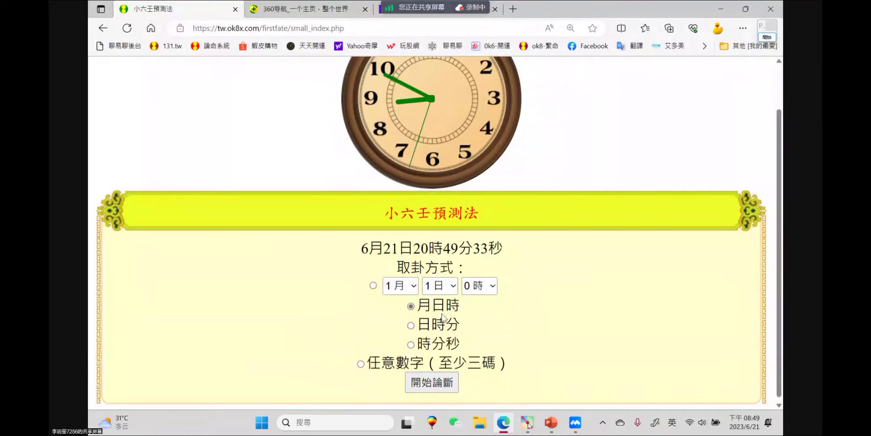
pyautogui.click(435, 382)
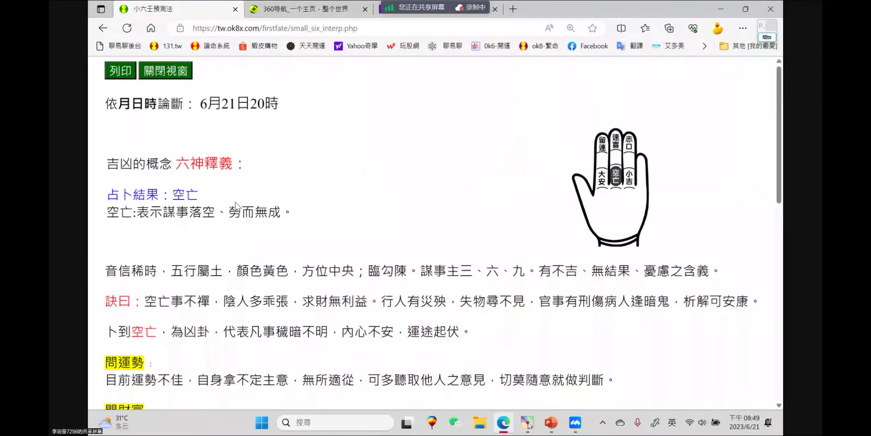
pyautogui.scroll(-1, 235, 204)
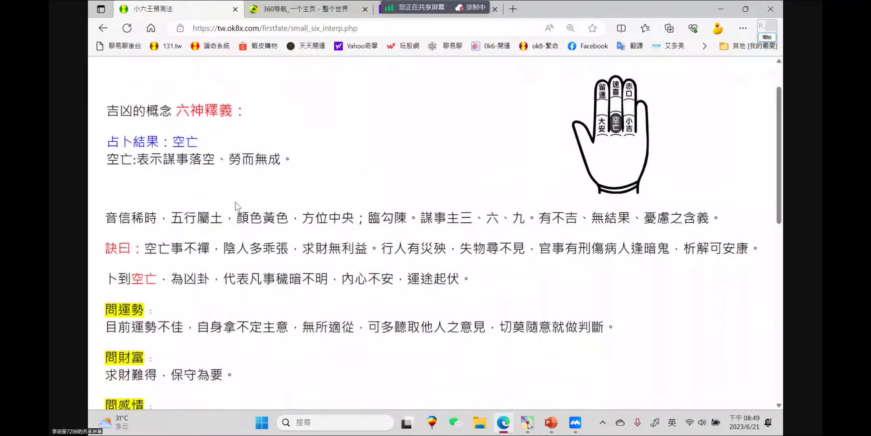
pyautogui.scroll(-2, 160, 215)
pyautogui.scroll(-2, 161, 216)
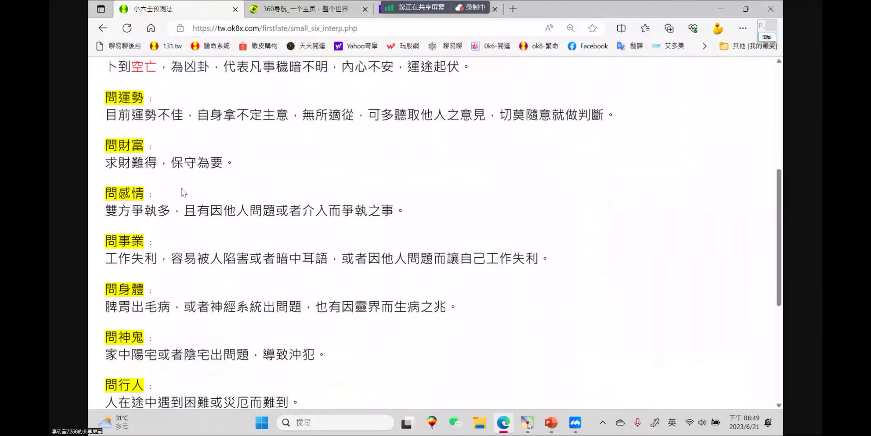
pyautogui.scroll(-1, 181, 188)
pyautogui.scroll(-1, 141, 224)
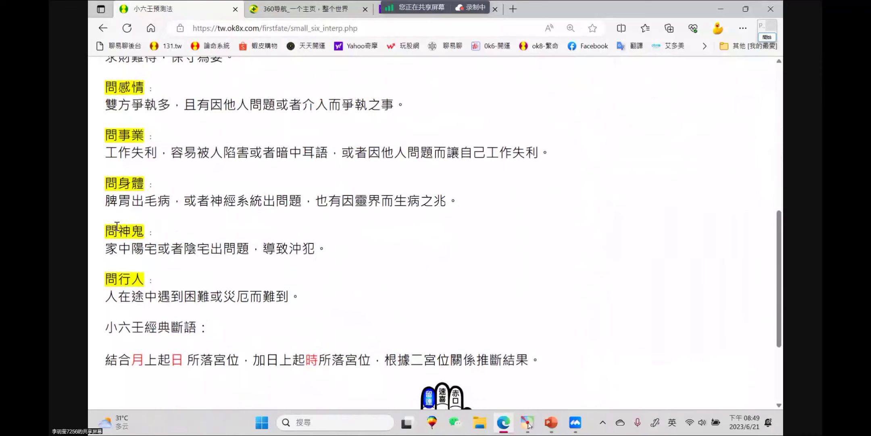
pyautogui.scroll(-1, 171, 233)
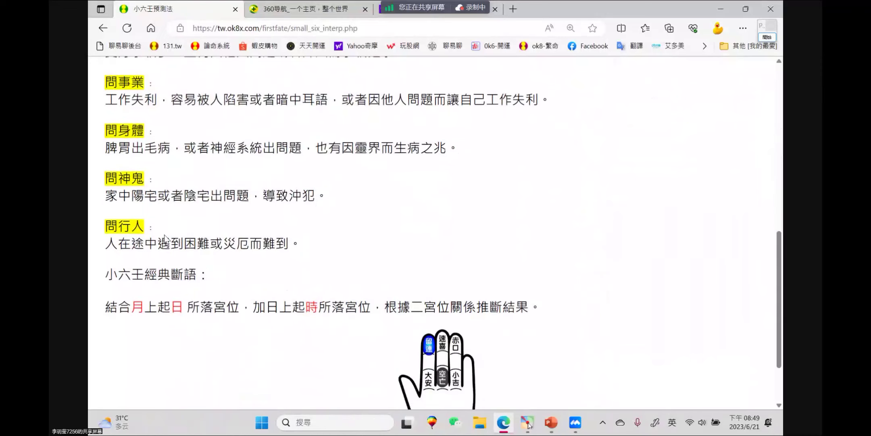
pyautogui.scroll(-1, 166, 238)
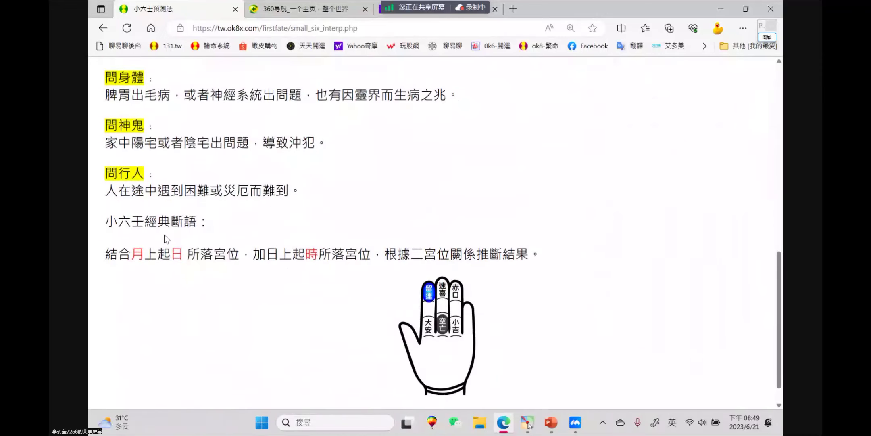
pyautogui.scroll(3, 165, 234)
pyautogui.click(103, 27)
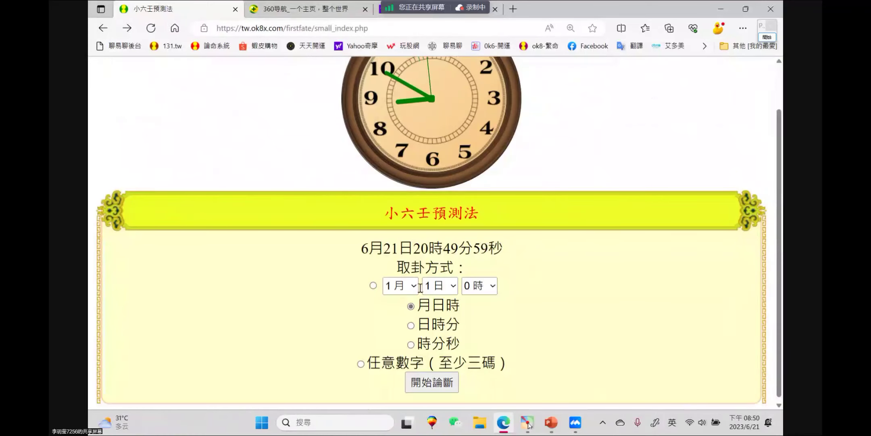
# Step: Cast a reading with the 日時分 method and return to the form
pyautogui.click(411, 326)
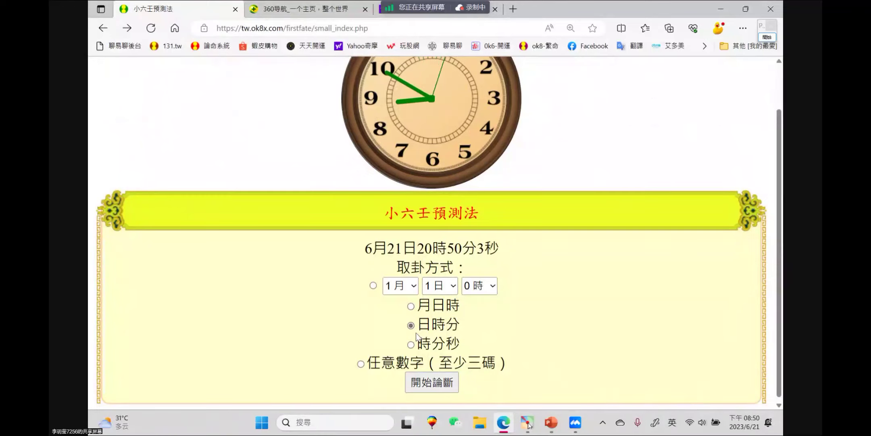
pyautogui.click(430, 381)
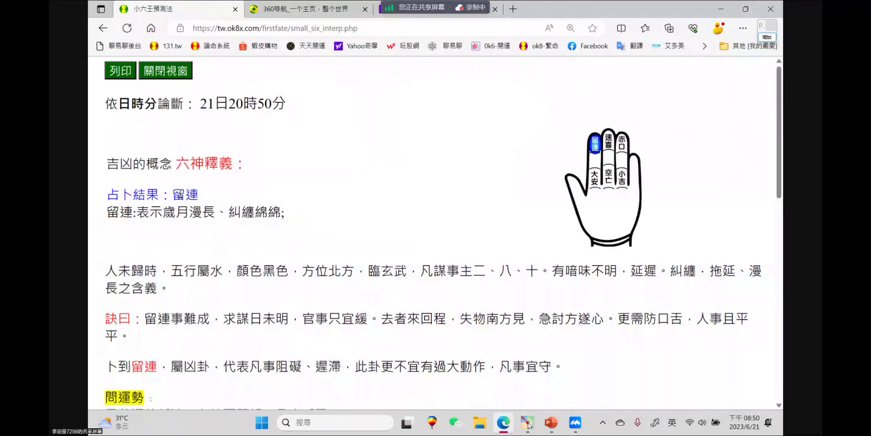
pyautogui.click(102, 27)
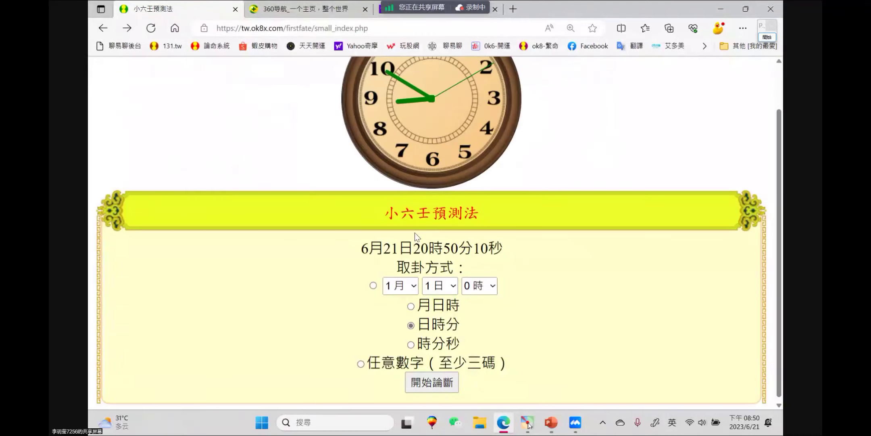
# Step: Cast a 時分秒 reading, review its 速喜 interpretation, and return to the form
pyautogui.click(411, 345)
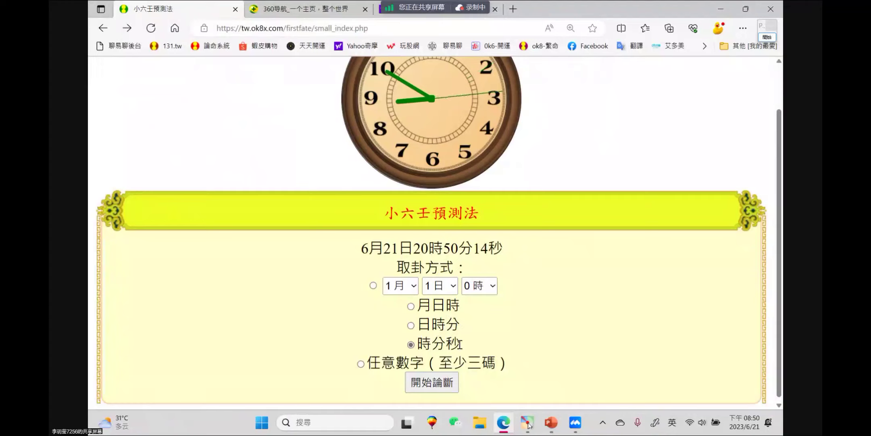
pyautogui.click(442, 381)
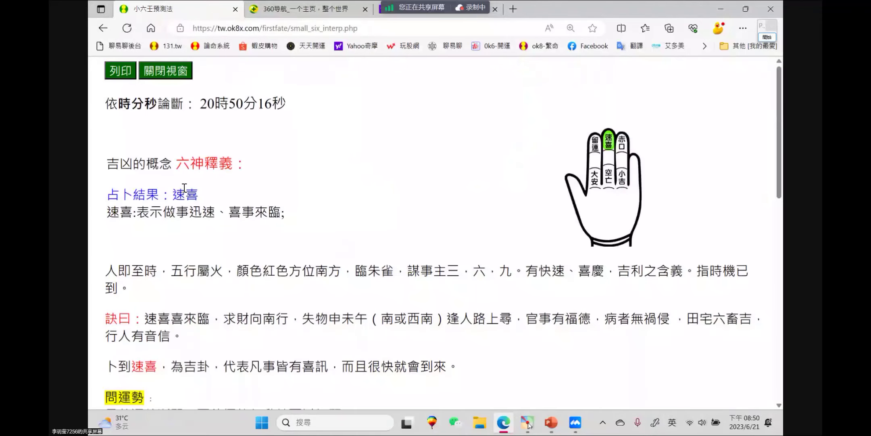
pyautogui.scroll(-5, 265, 268)
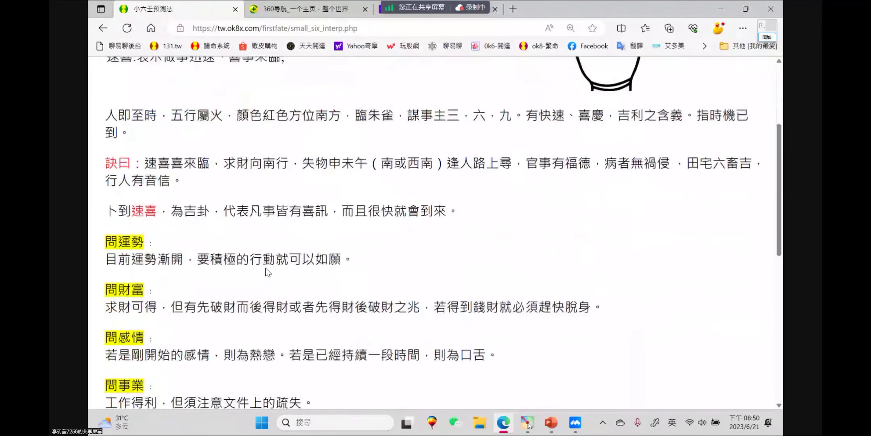
pyautogui.scroll(-5, 320, 240)
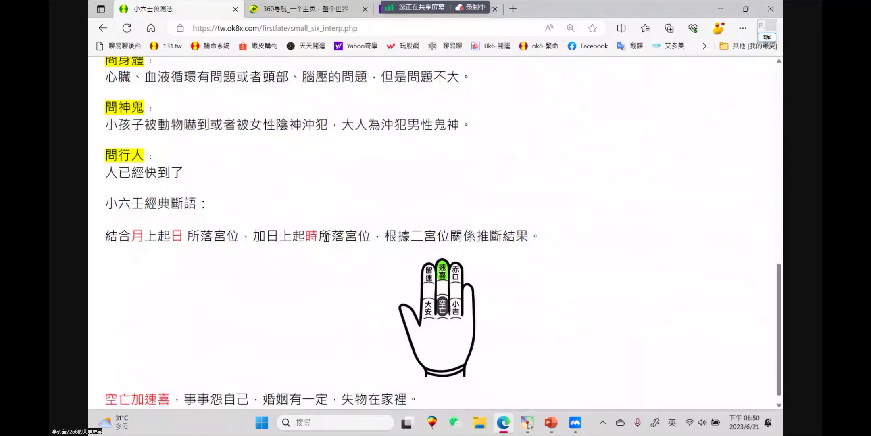
pyautogui.scroll(3, 326, 236)
pyautogui.scroll(-3, 363, 242)
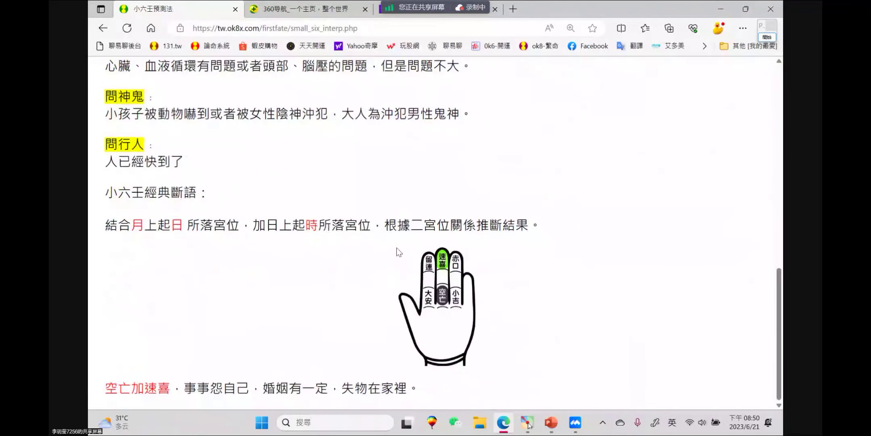
pyautogui.scroll(1, 387, 254)
pyautogui.scroll(8, 374, 256)
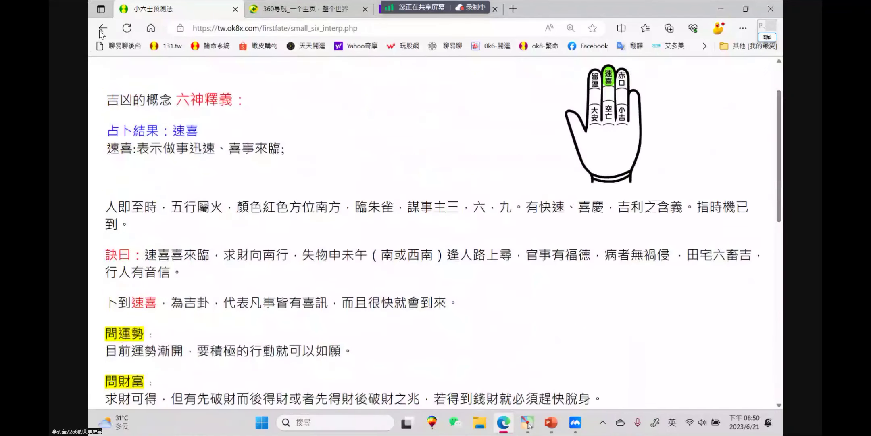
pyautogui.click(99, 30)
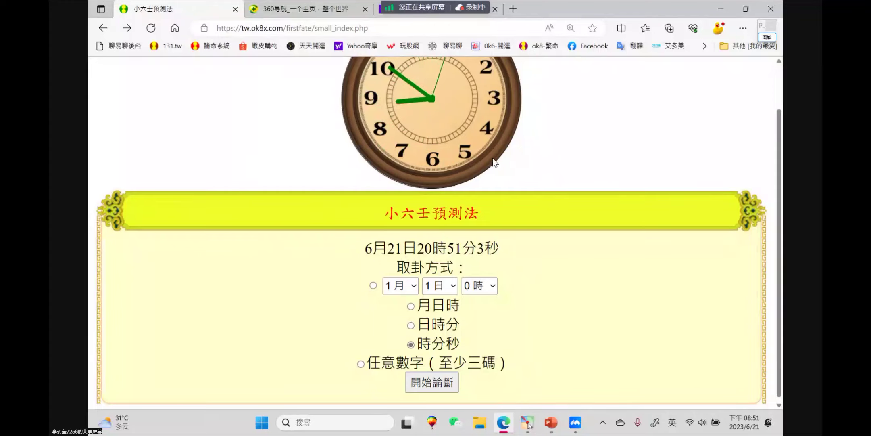
pyautogui.scroll(-1, 444, 226)
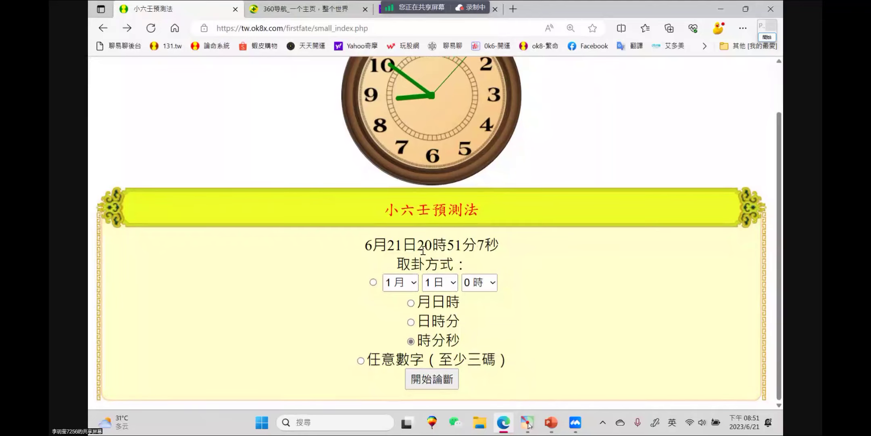
pyautogui.moveTo(372, 245); pyautogui.dragTo(421, 244)
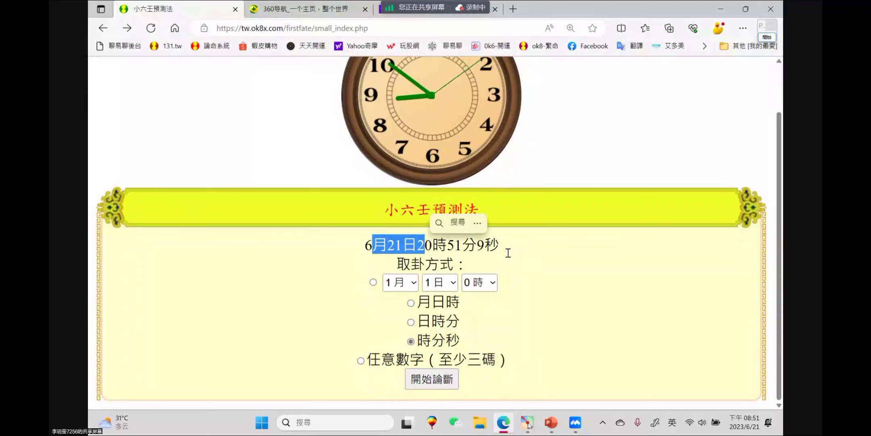
# Step: Choose 6月, 22日 and 9時 in the month, day and hour lists and start the reading
pyautogui.click(413, 282)
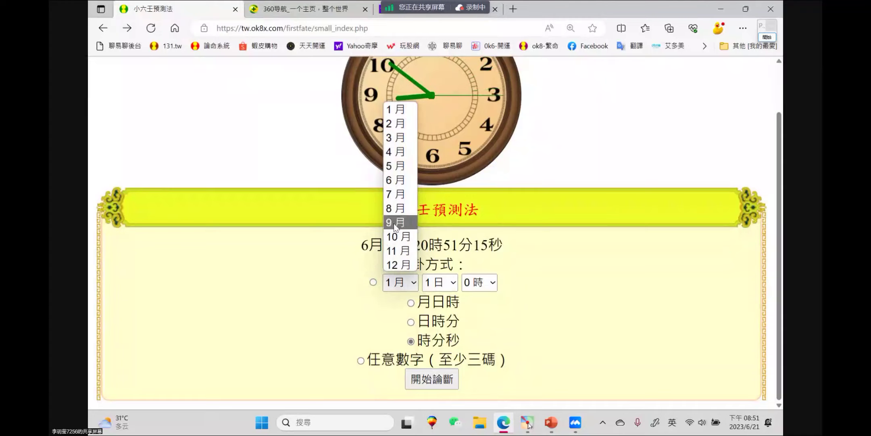
pyautogui.click(402, 181)
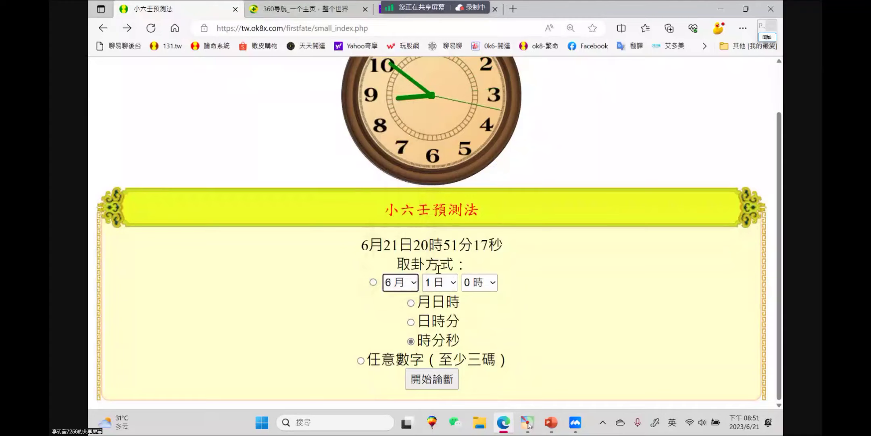
pyautogui.click(454, 280)
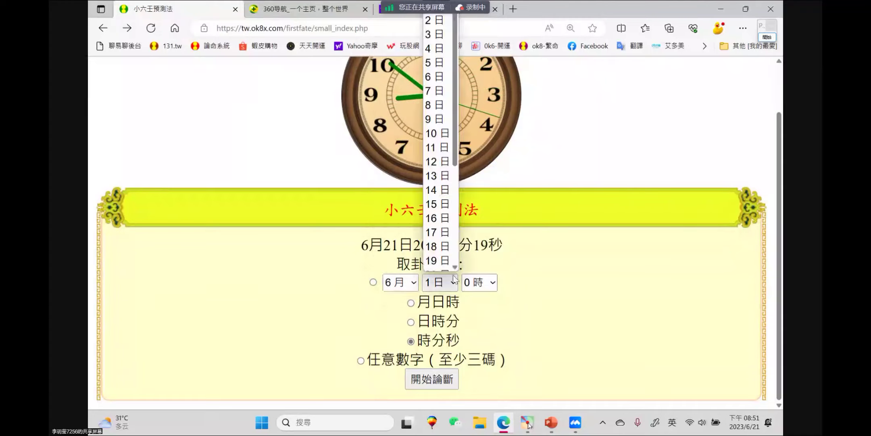
pyautogui.scroll(-2, 442, 214)
pyautogui.click(442, 221)
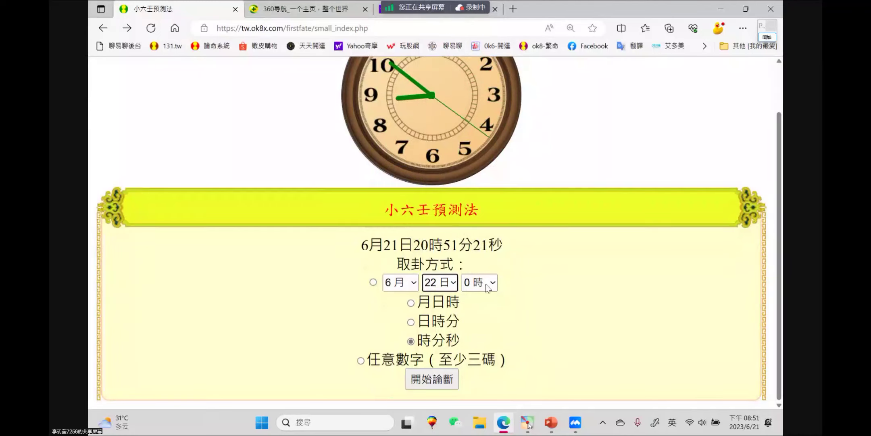
pyautogui.click(486, 282)
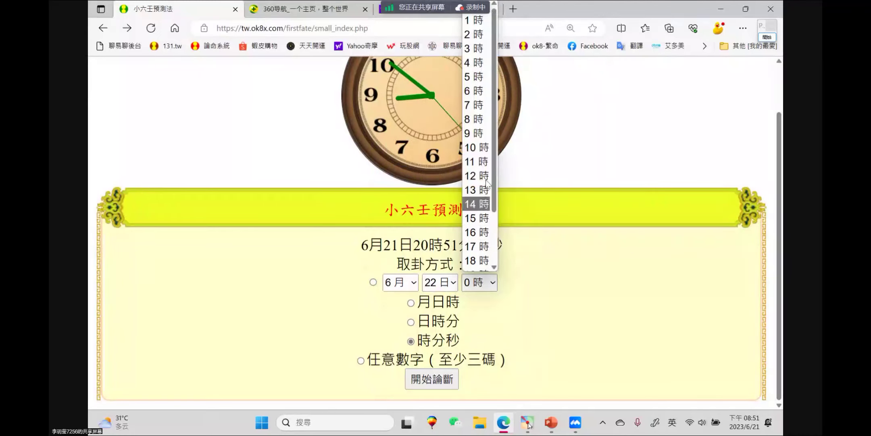
pyautogui.click(480, 134)
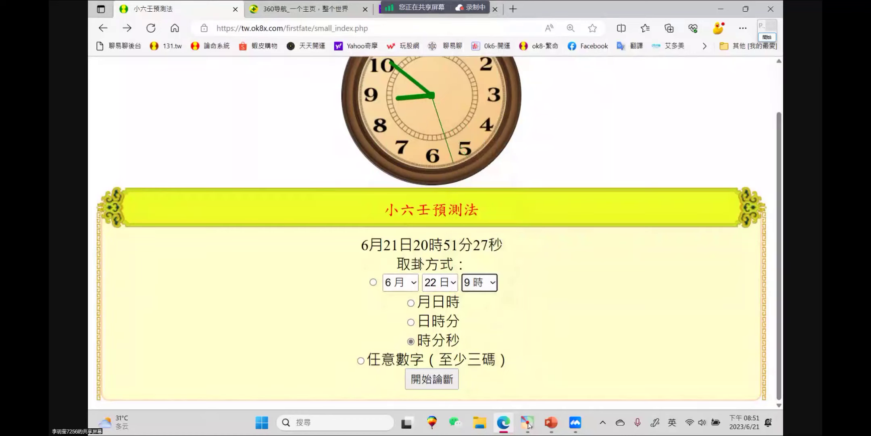
pyautogui.doubleClick(388, 244)
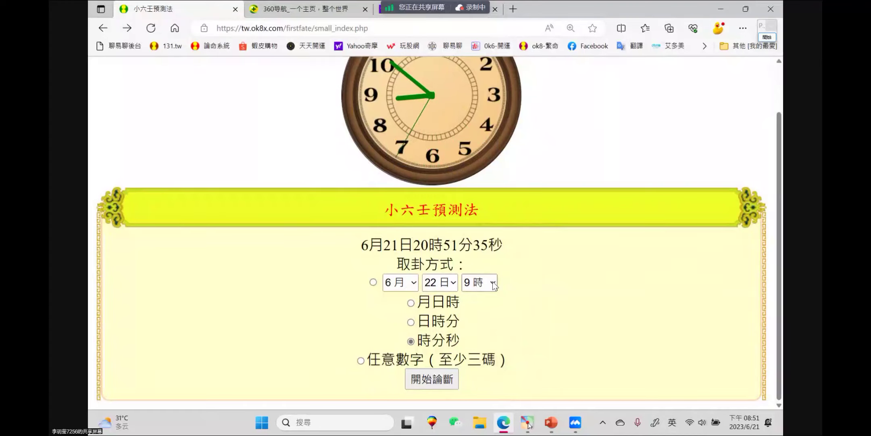
pyautogui.click(432, 379)
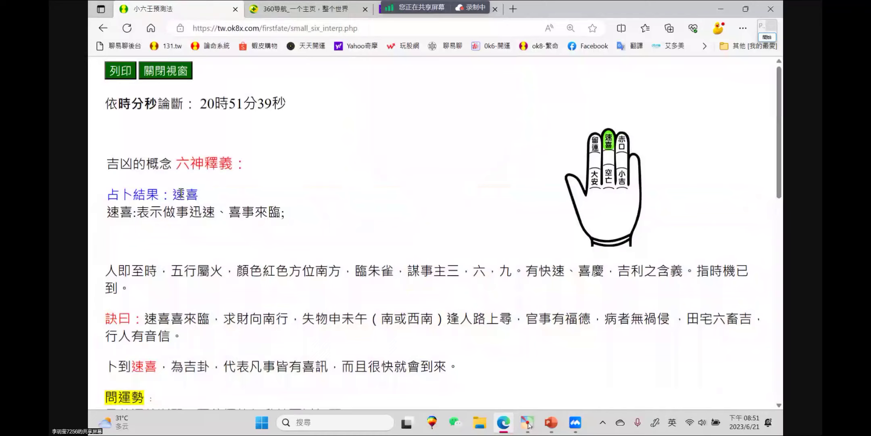
# Step: Highlight the reading time 20時51分39秒 and the result 速喜, then scroll through its interpretation
pyautogui.doubleClick(197, 103)
pyautogui.moveTo(298, 107); pyautogui.dragTo(301, 109)
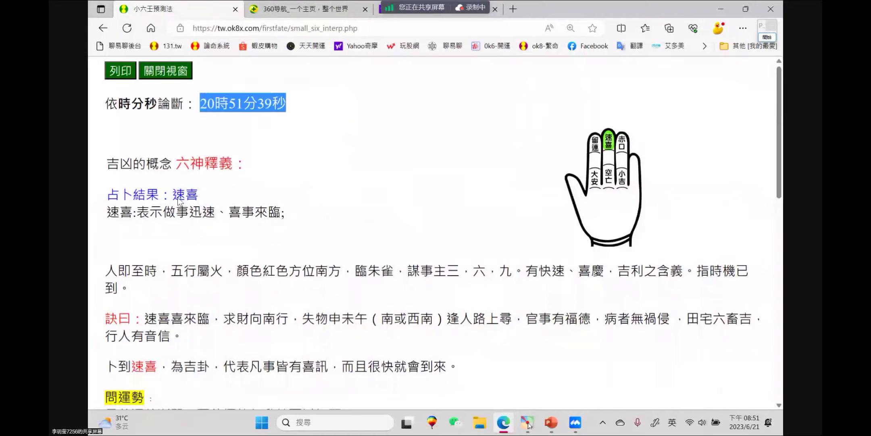
pyautogui.doubleClick(190, 195)
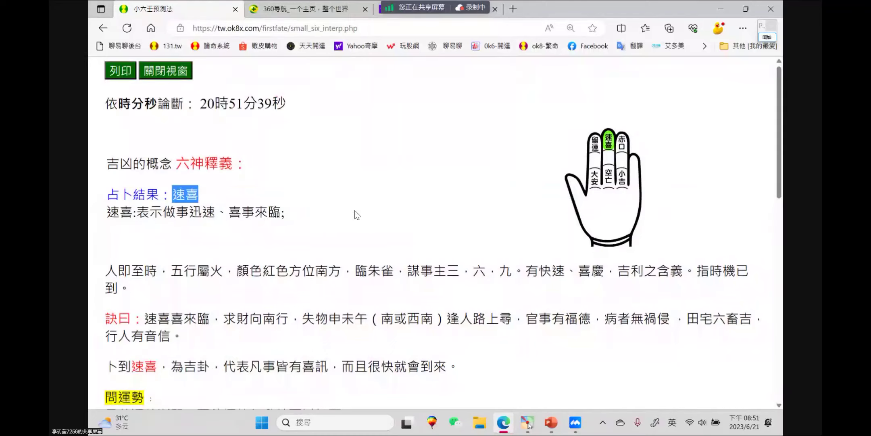
pyautogui.click(387, 203)
pyautogui.scroll(-5, 404, 248)
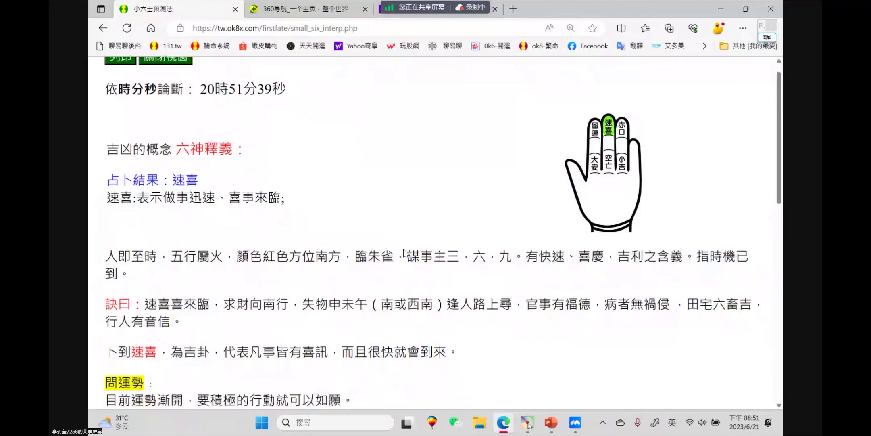
pyautogui.scroll(-1, 150, 194)
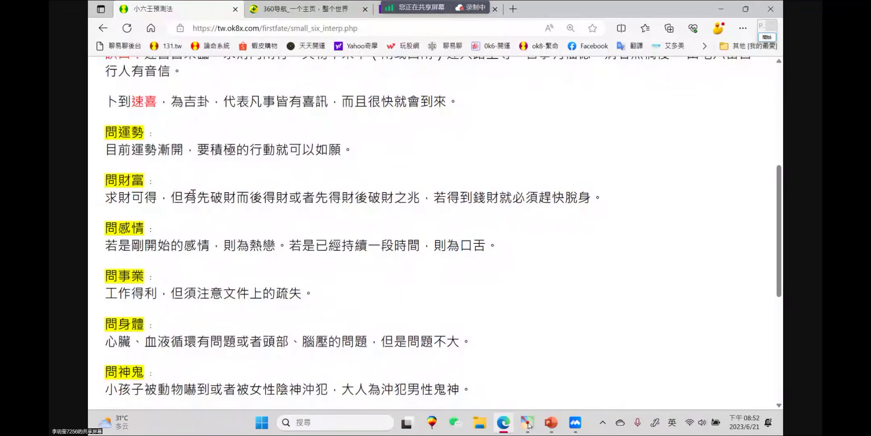
pyautogui.scroll(3, 193, 193)
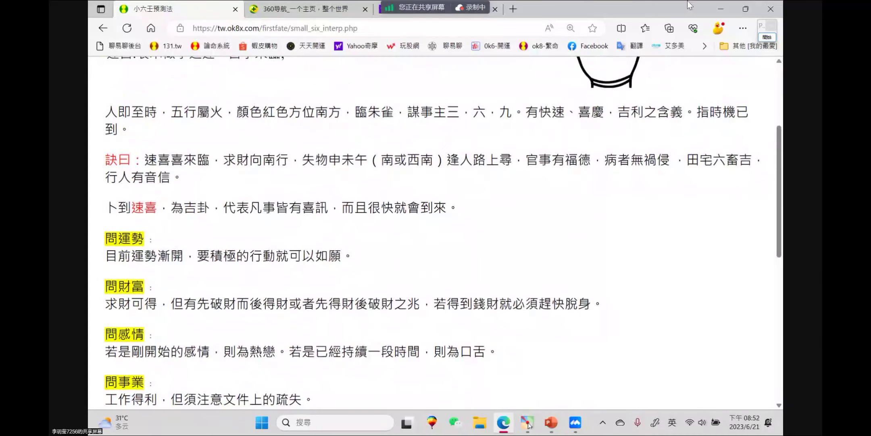
# Step: Minimise Edge, bring PowerPoint back, and advance to slide 102's 12生肖守護神 table
pyautogui.click(720, 14)
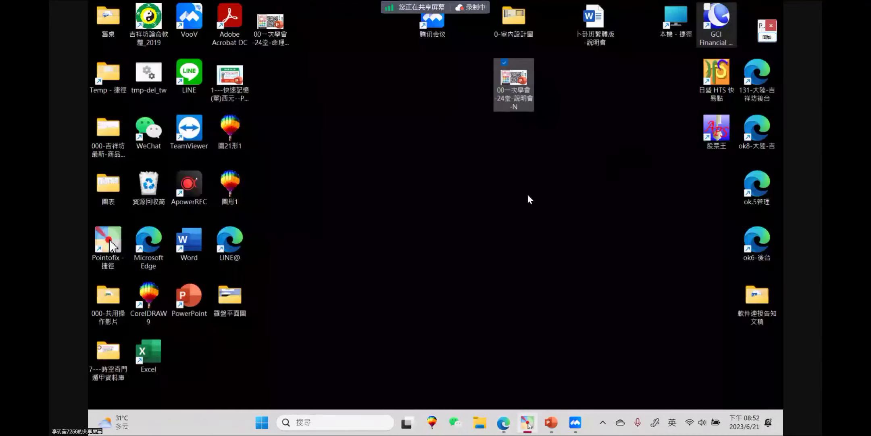
pyautogui.click(552, 426)
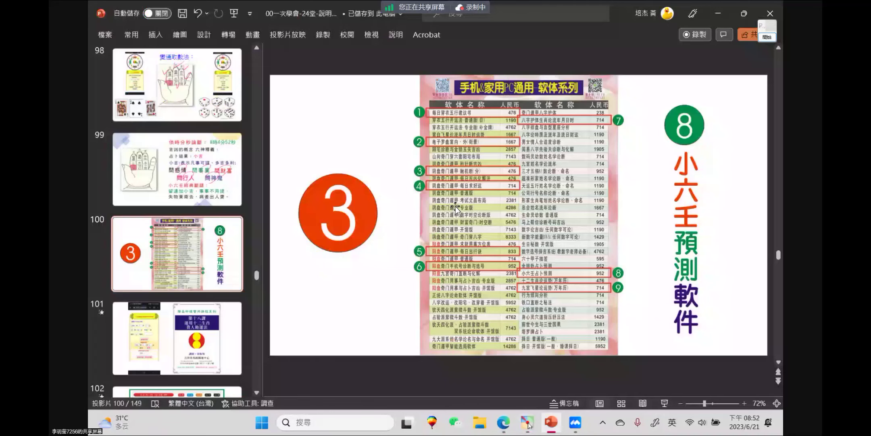
pyautogui.press('pagedown')
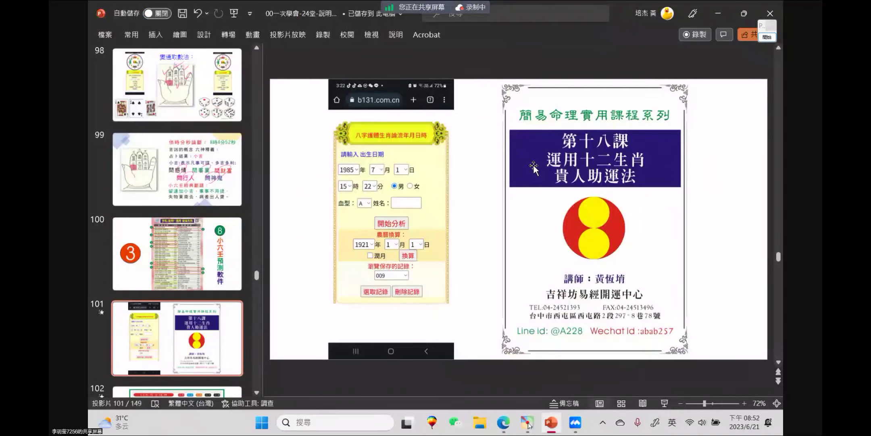
pyautogui.press('pagedown')
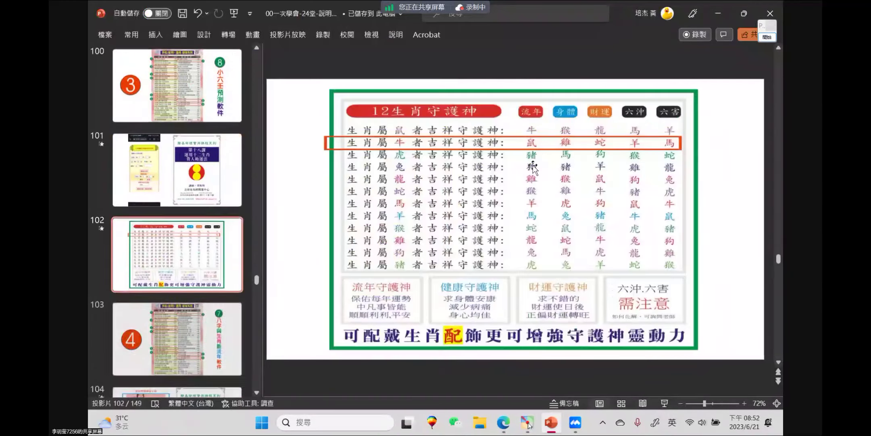